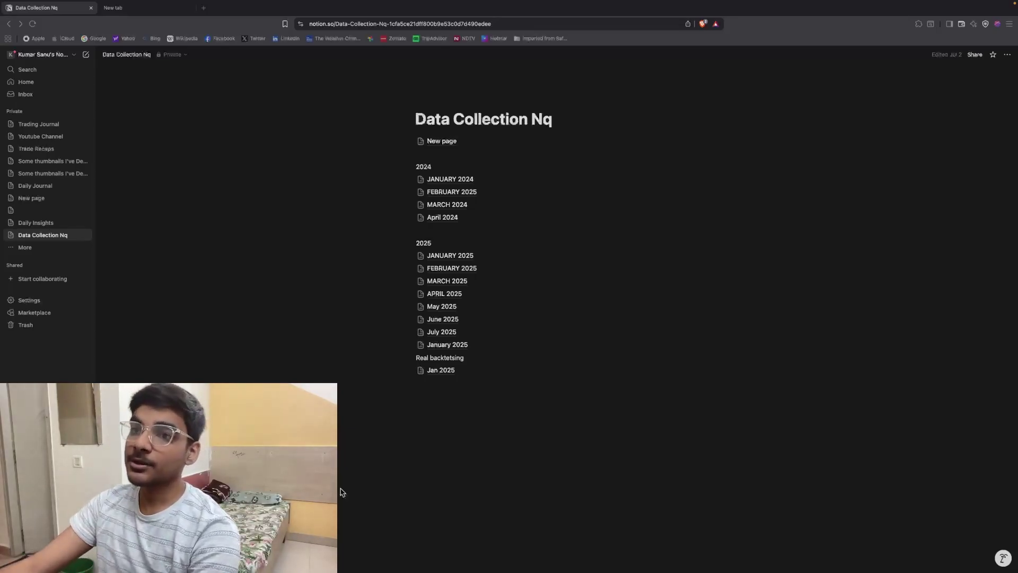
# Step: Leave the Notion 'Data Collection Nq' page for the browser's blank new tab
pyautogui.press('super+l')
# Step: Load the FX Replay chart session page from the 'fx' address-bar suggestion
pyautogui.click(141, 11)
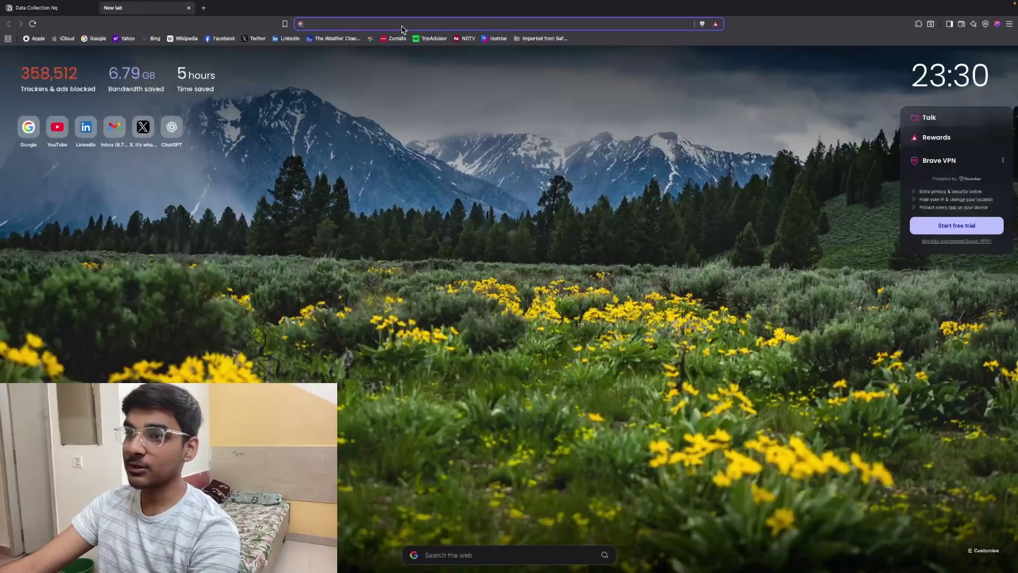
pyautogui.write('fx')
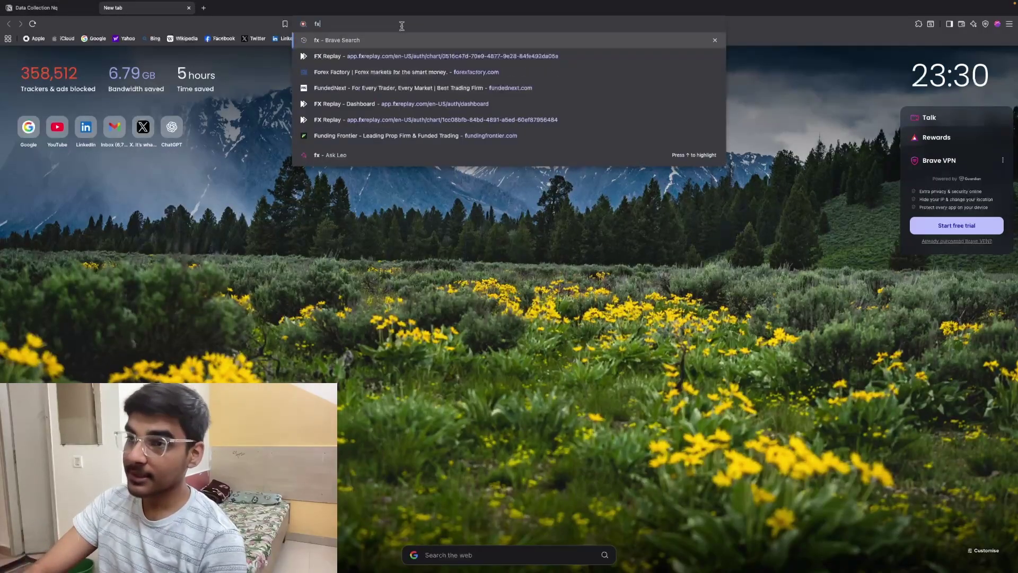
pyautogui.press('Down')
pyautogui.press('Return')
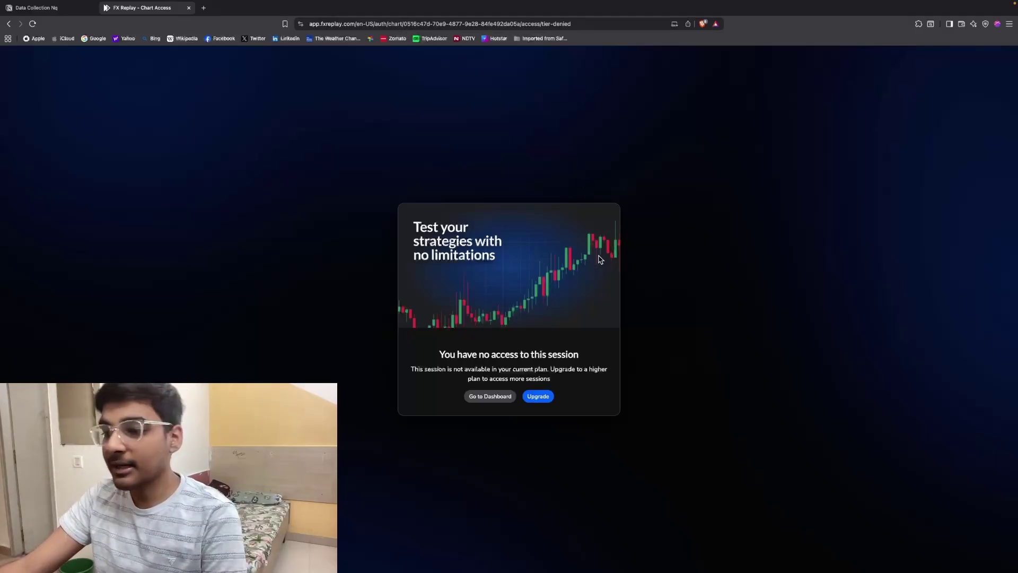
# Step: Go to the FX Replay dashboard and scroll down to Recent Sessions
pyautogui.click(502, 398)
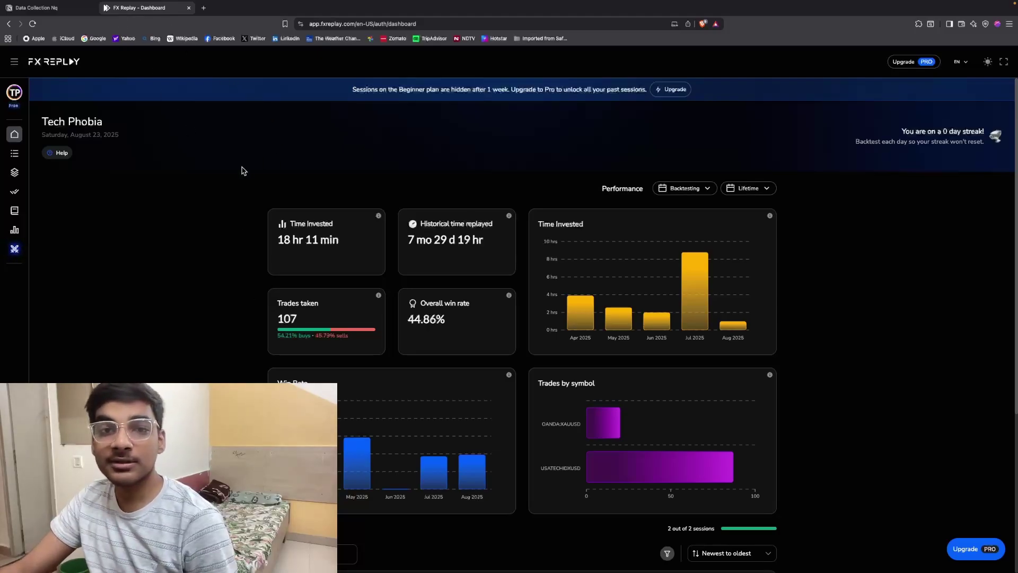
pyautogui.scroll(-3, 304, 204)
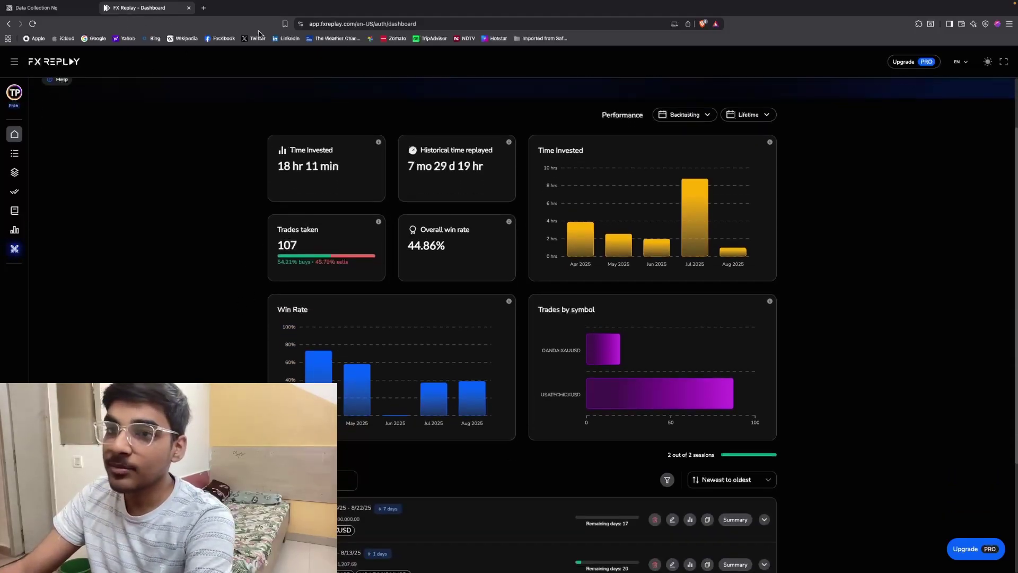
pyautogui.scroll(-5, 186, 183)
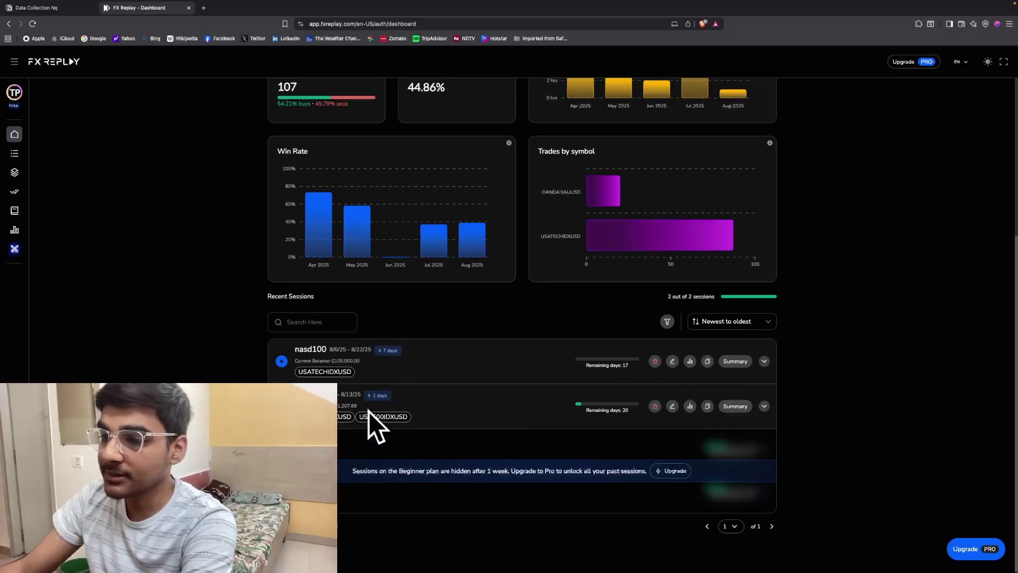
pyautogui.scroll(-1, 694, 444)
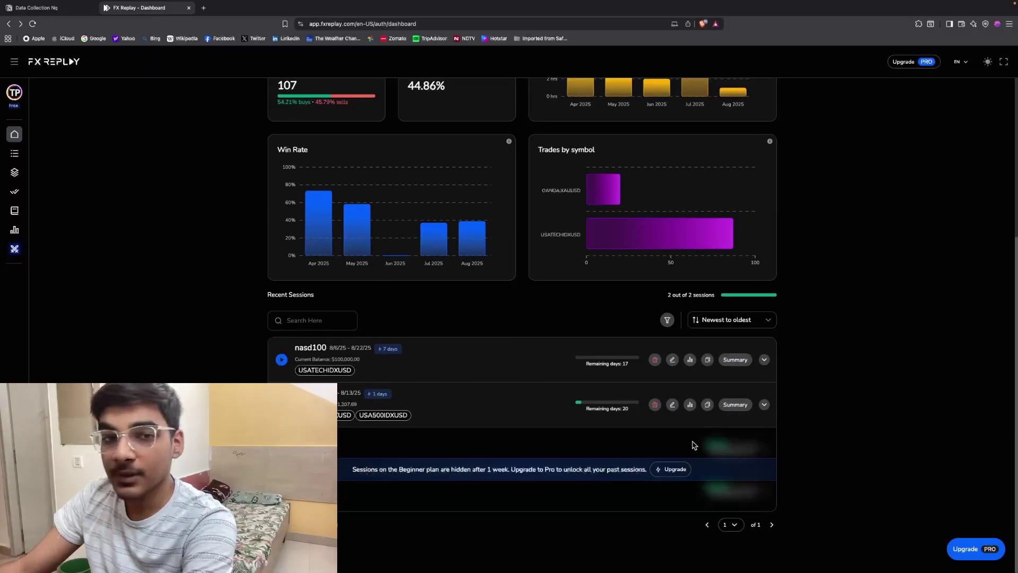
# Step: Screenshot the second session's analytics panels to the clipboard and return to Notion
pyautogui.click(689, 405)
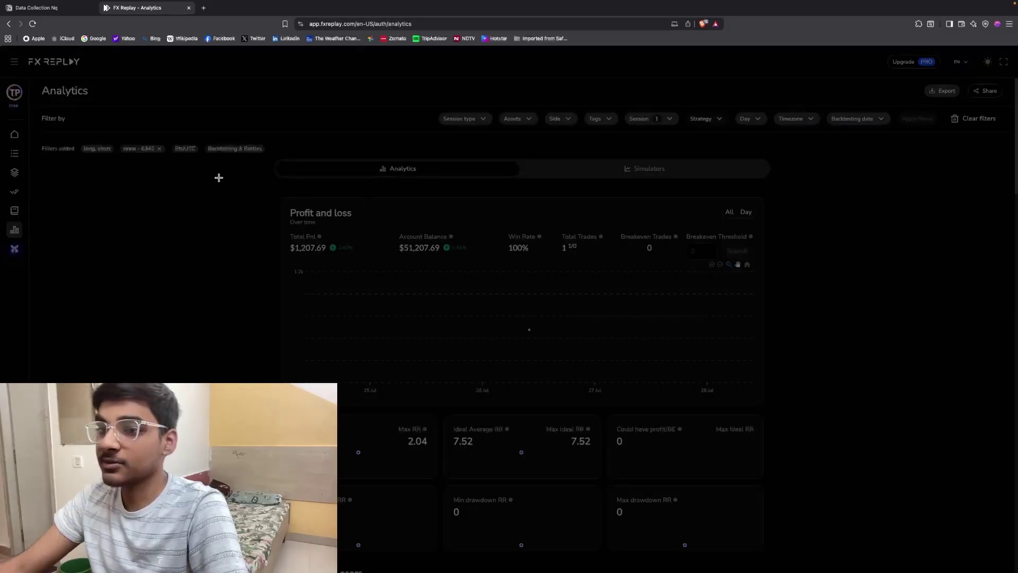
pyautogui.moveTo(256, 166); pyautogui.dragTo(814, 559)
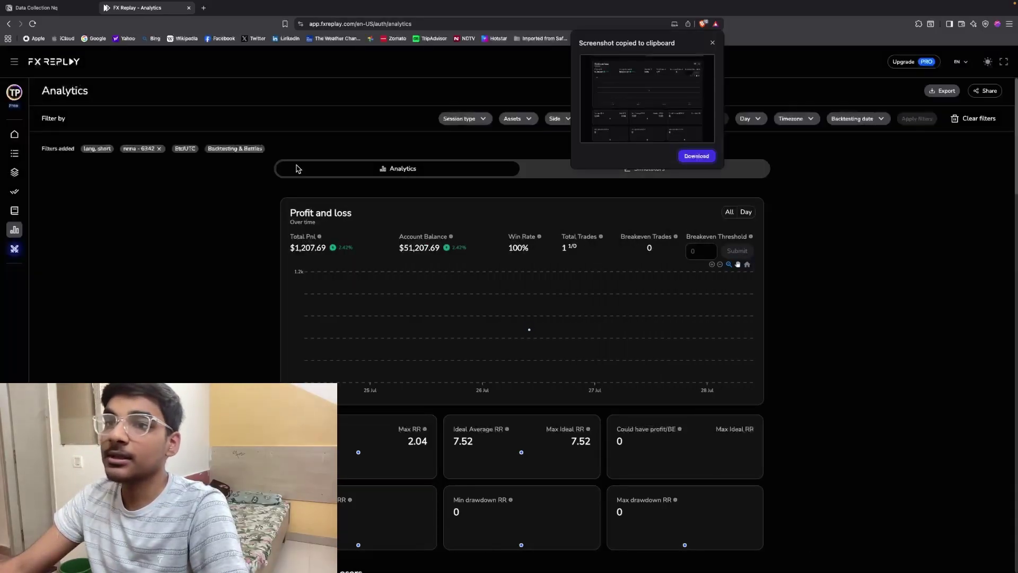
pyautogui.click(57, 11)
# Step: Create a new Notion page titled 'Backtested Data'
pyautogui.click(86, 55)
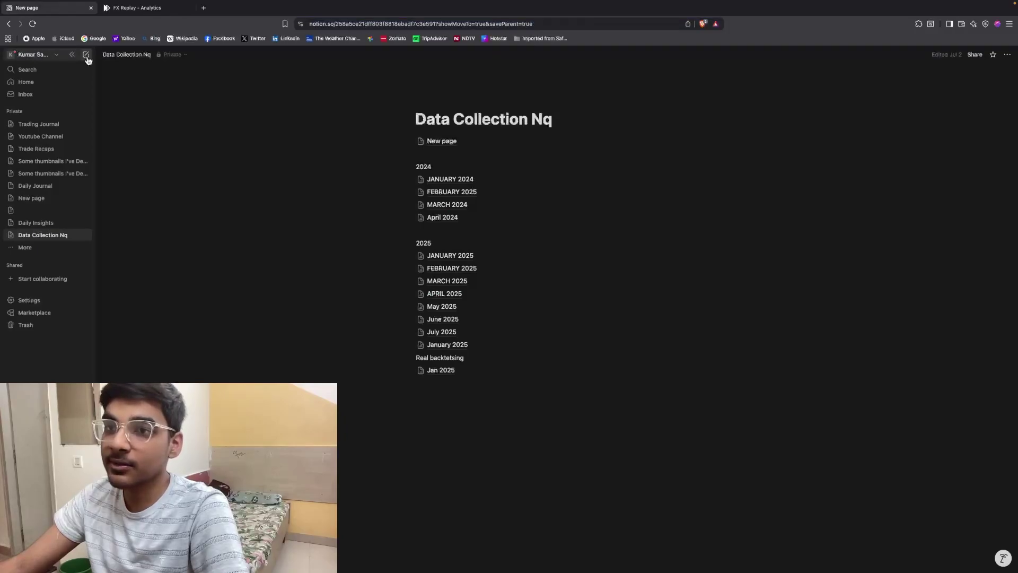
pyautogui.write('Ba')
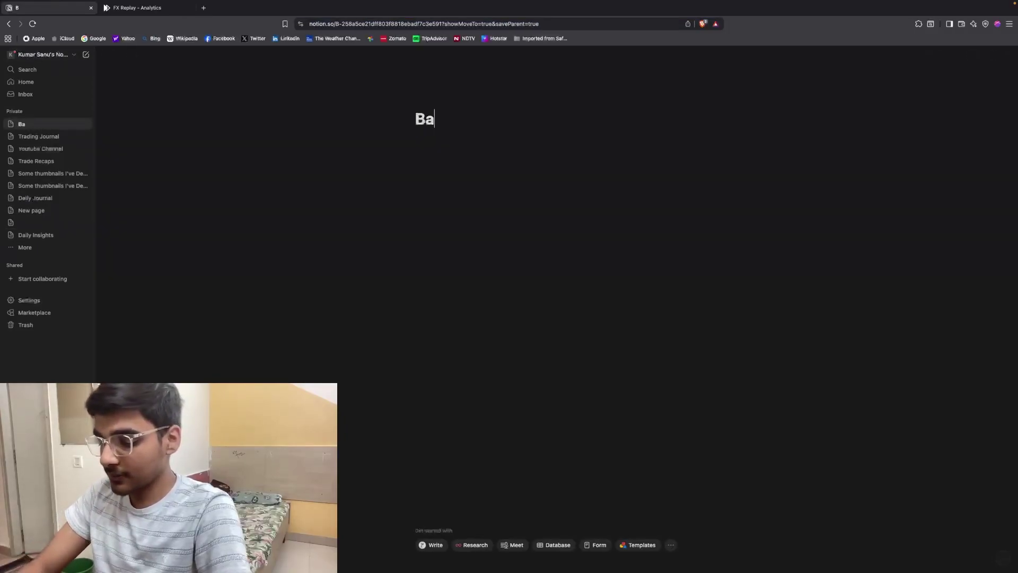
pyautogui.write('cktested')
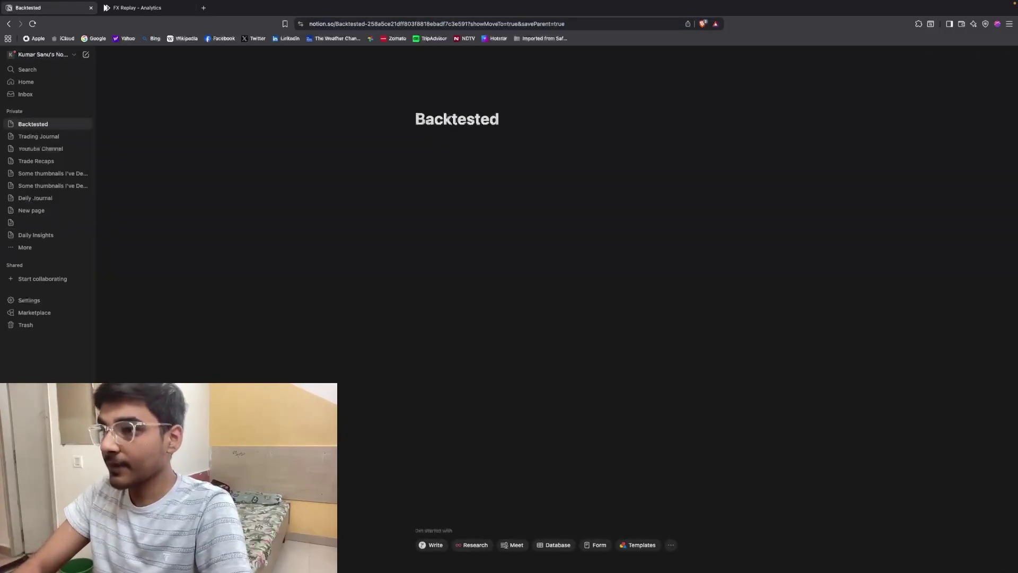
pyautogui.write(' Data')
pyautogui.press('Return')
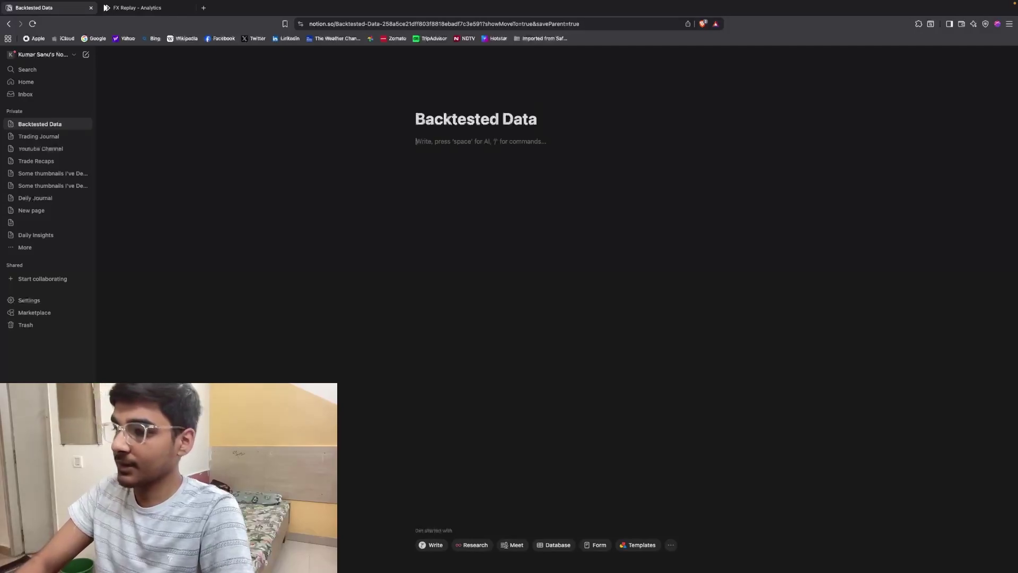
# Step: Write 'Session ( 1st may to 20th may )' and paste the analytics screenshot below it
pyautogui.write('Session')
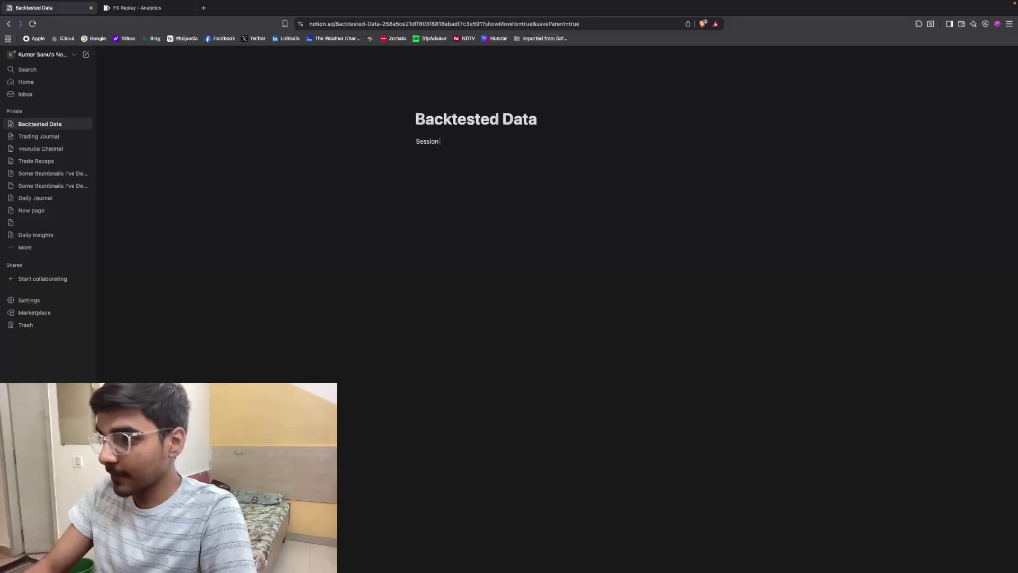
pyautogui.press('Return')
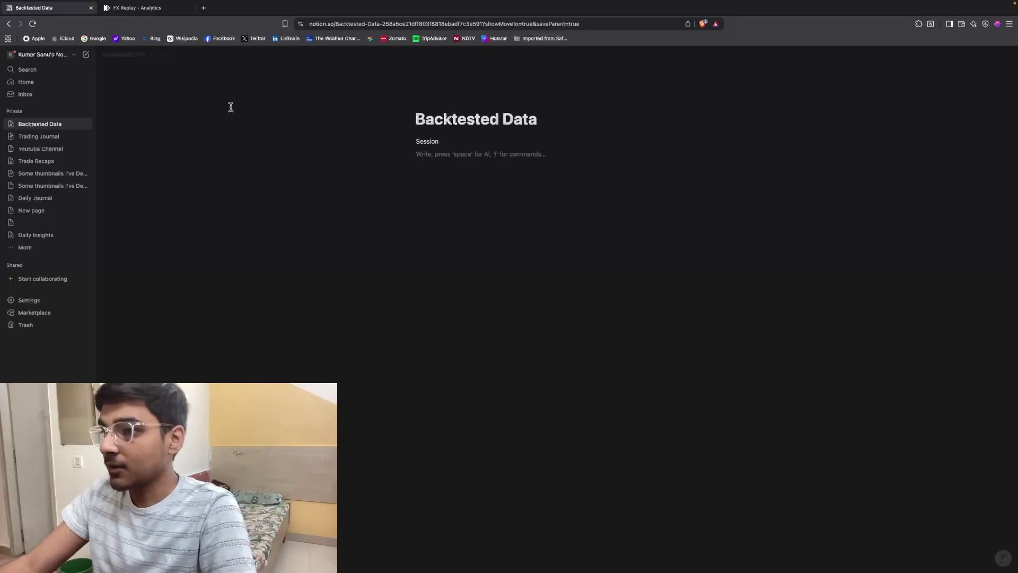
pyautogui.press('BackSpace')
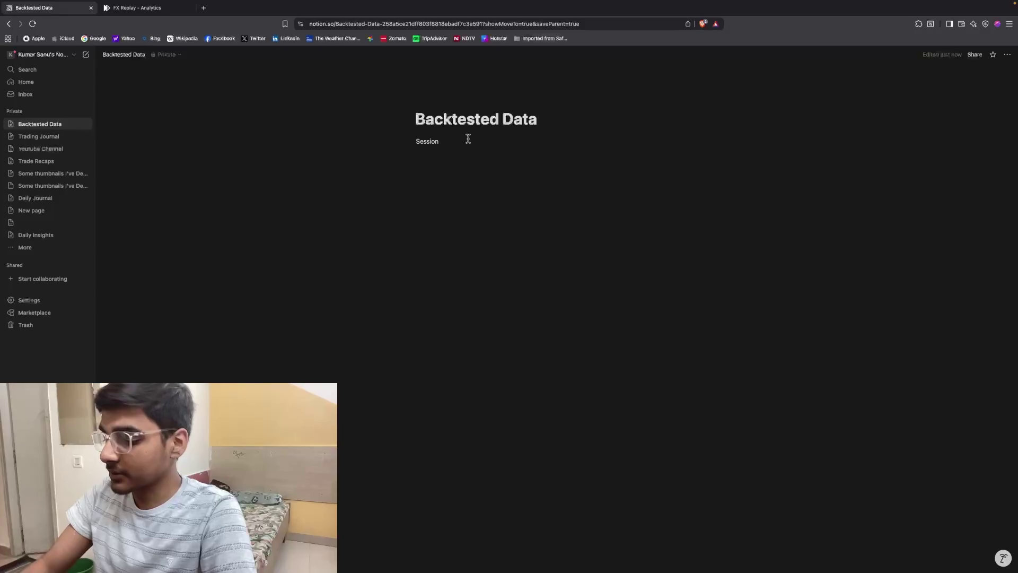
pyautogui.write('( 1st may to 20th may')
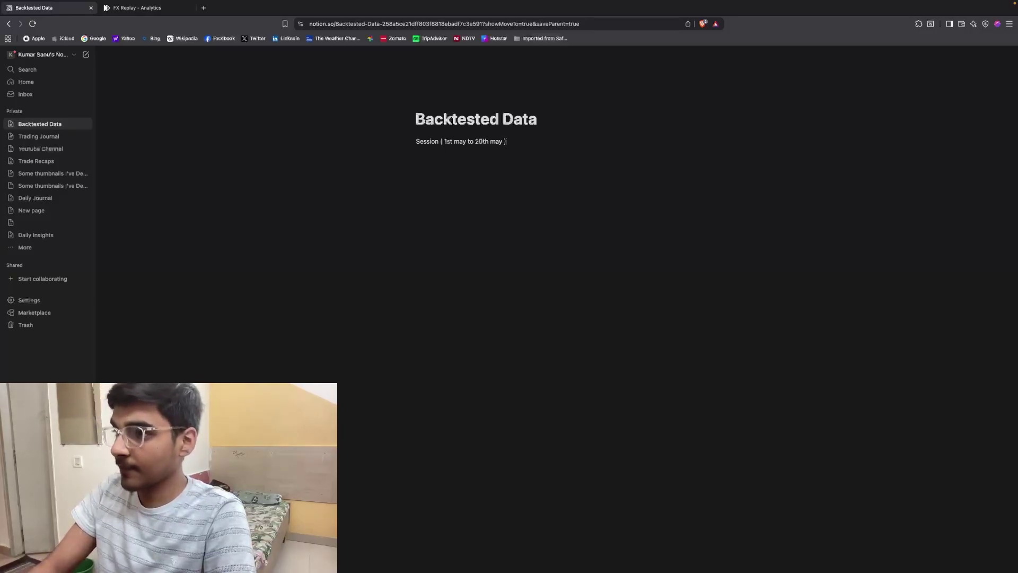
pyautogui.press('Return')
pyautogui.press('super+v')
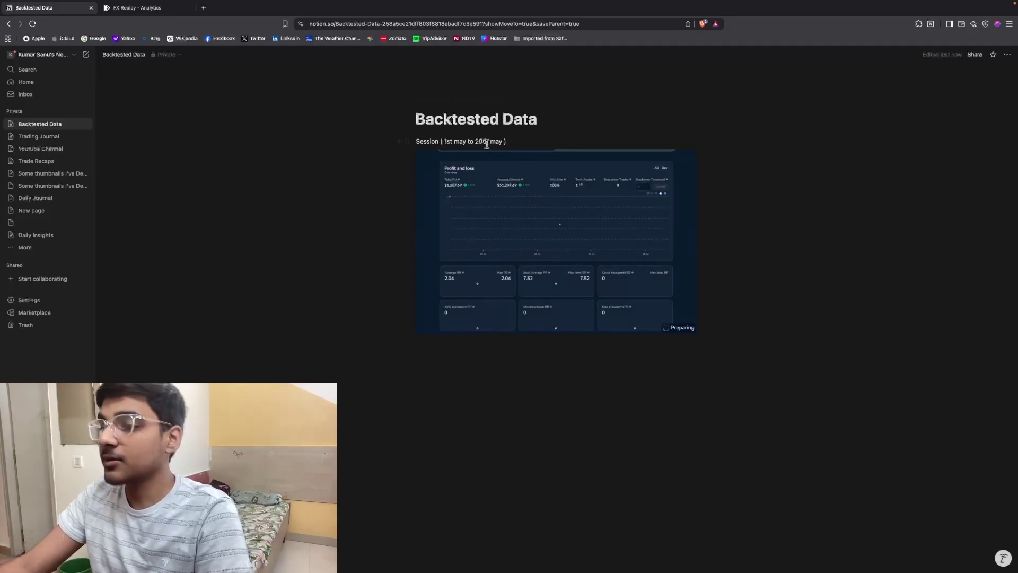
# Step: Deselect the pasted image and switch between the Notion notes and the FX Replay analytics tab
pyautogui.click(525, 141)
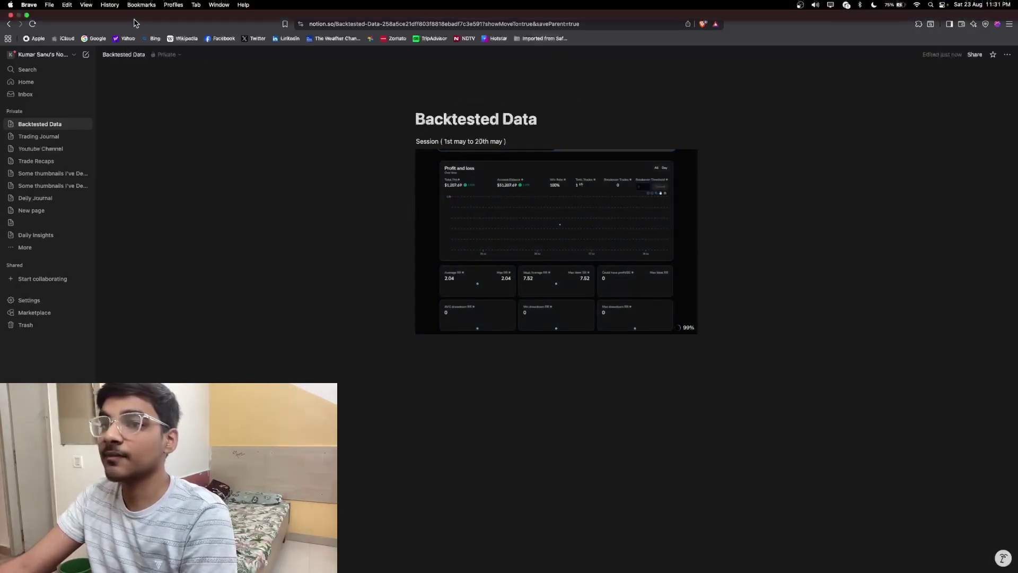
pyautogui.click(152, 9)
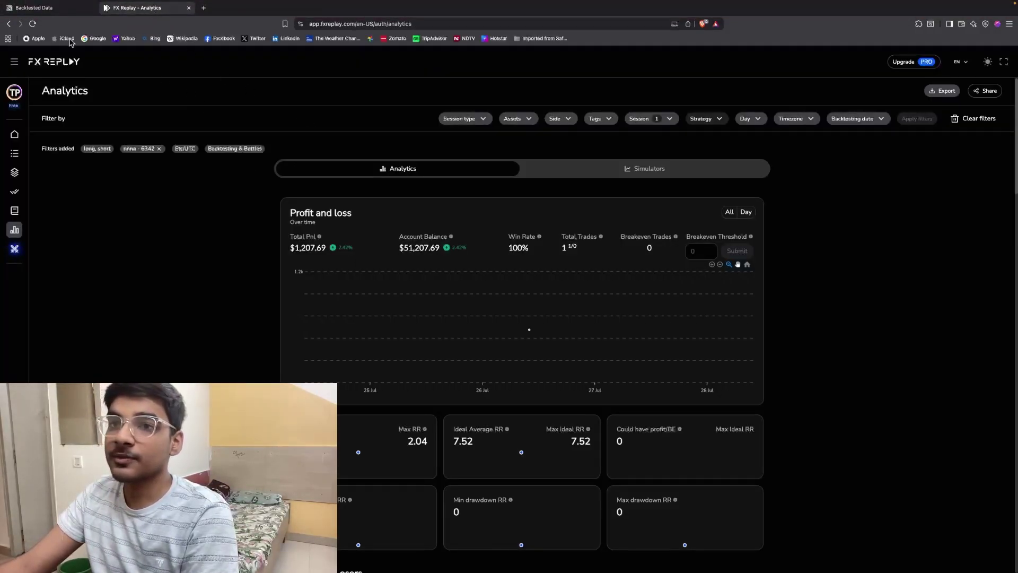
pyautogui.click(33, 8)
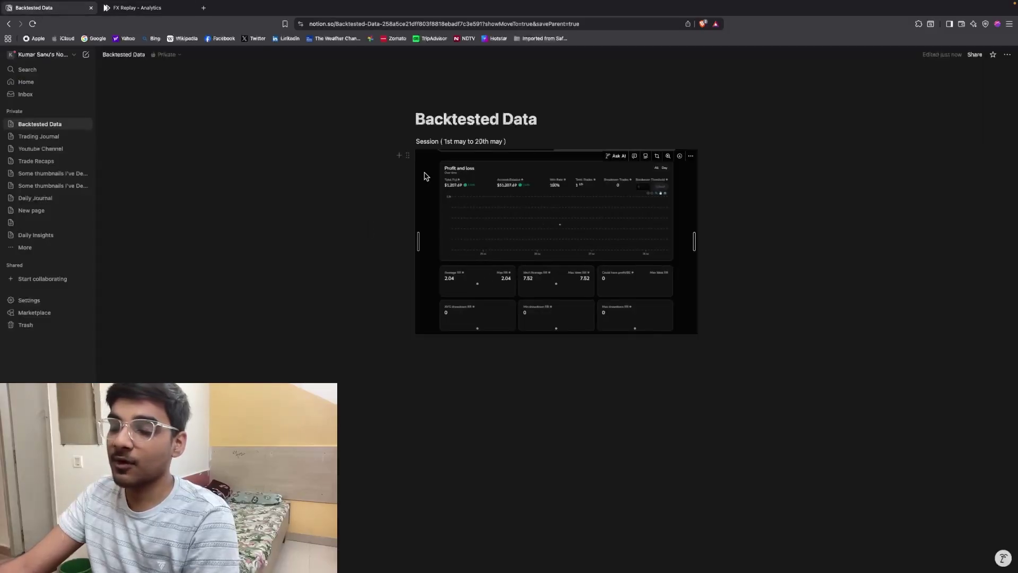
pyautogui.click(139, 8)
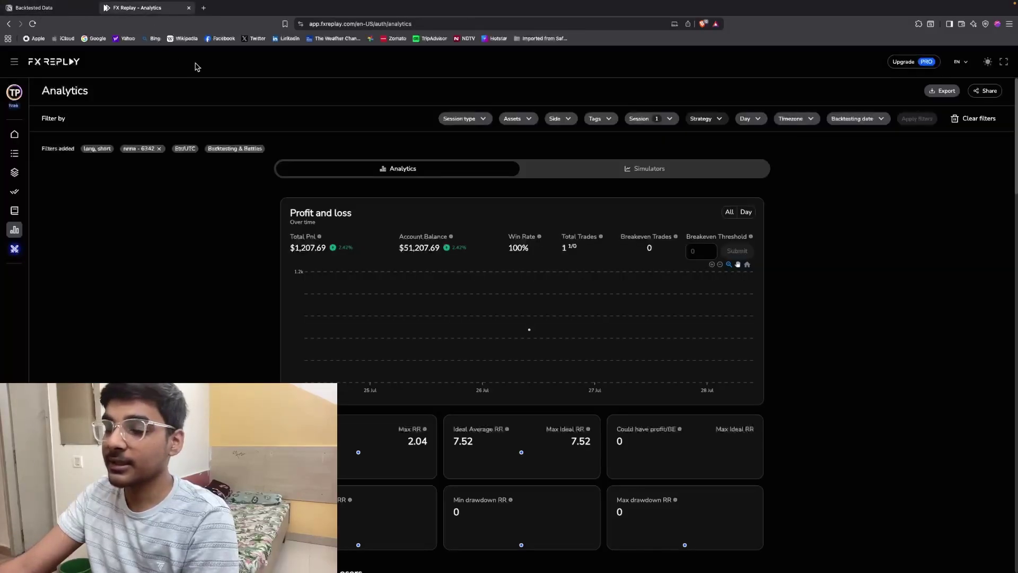
pyautogui.scroll(-3, 467, 265)
pyautogui.scroll(3, 440, 313)
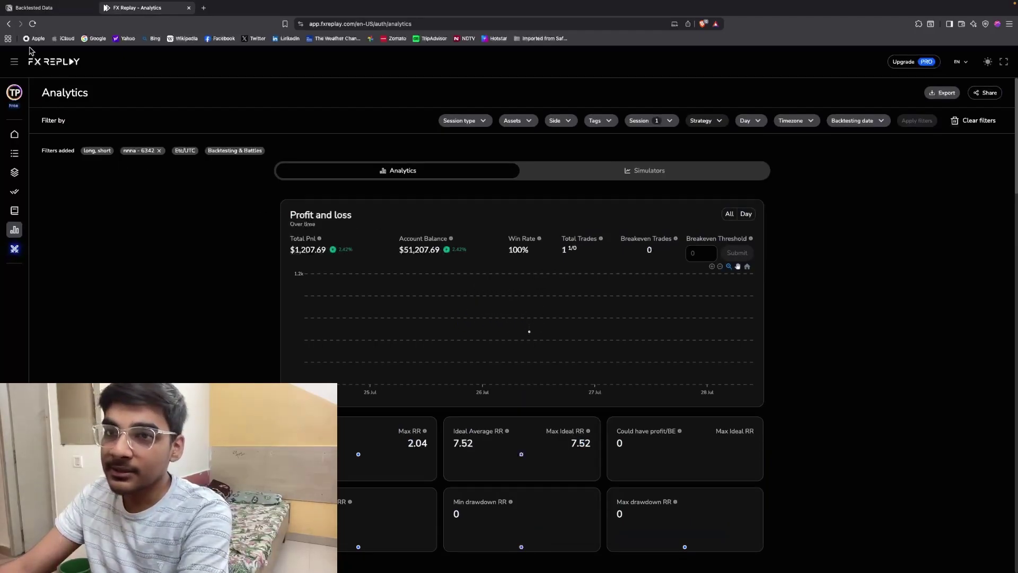
# Step: Return to the FX Replay dashboard and scroll through its Recent Sessions list
pyautogui.click(9, 24)
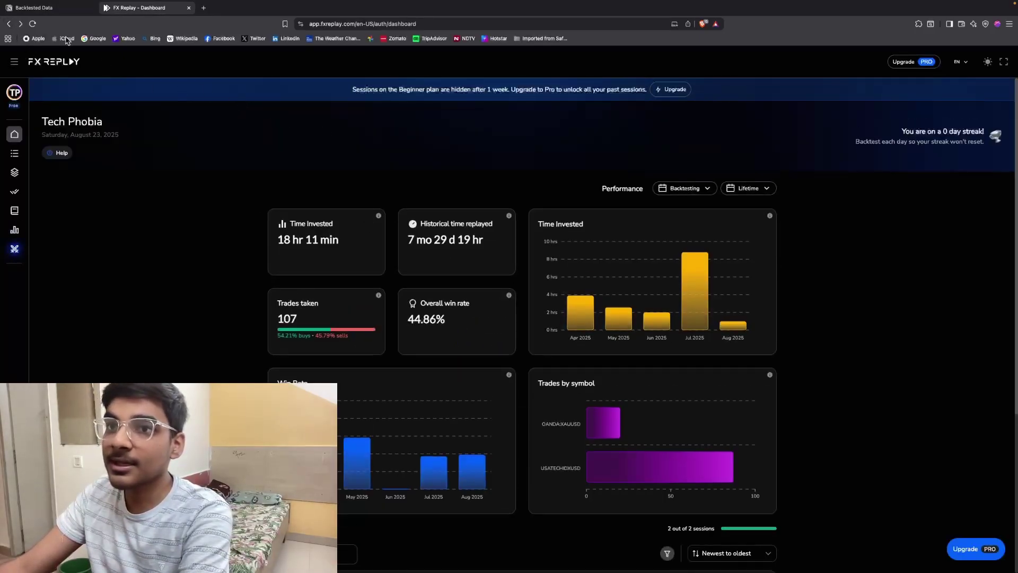
pyautogui.click(42, 11)
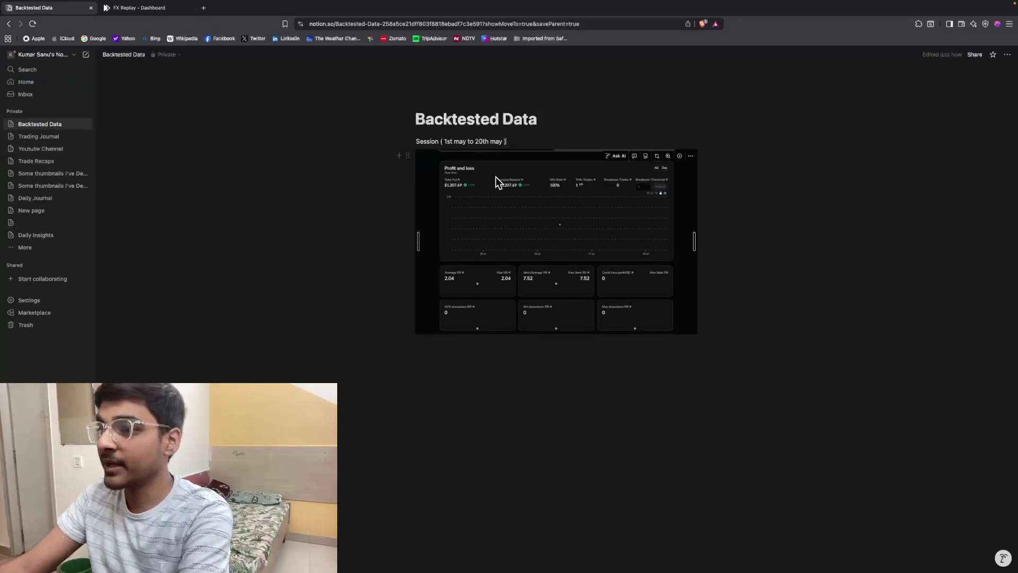
pyautogui.click(139, 8)
pyautogui.scroll(-5, 546, 424)
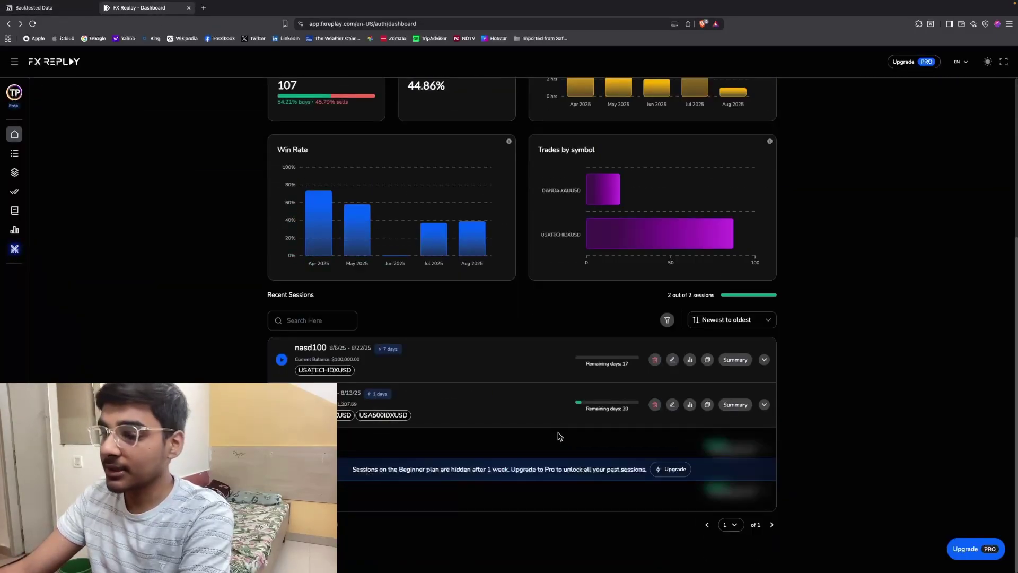
pyautogui.scroll(1, 478, 382)
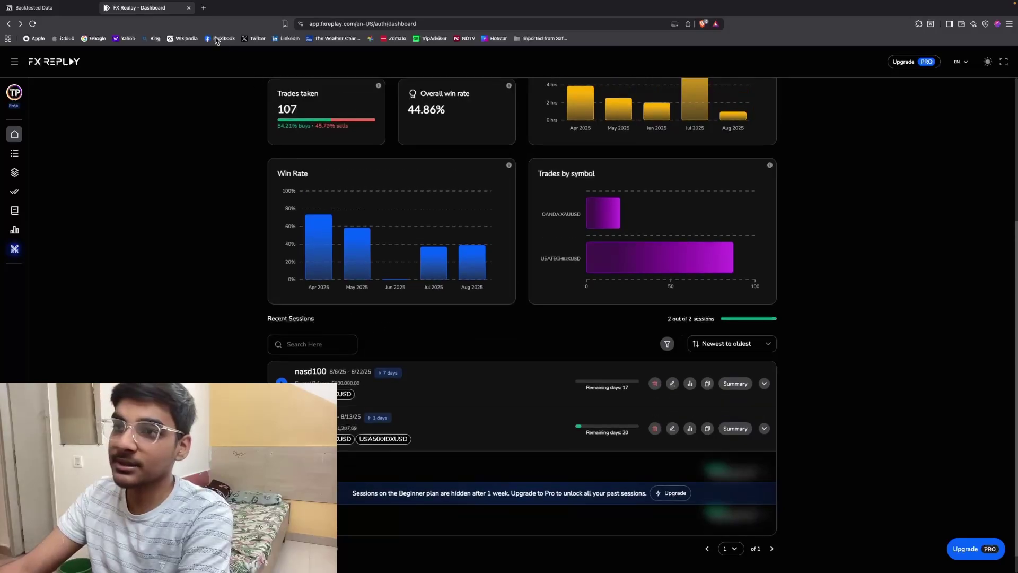
# Step: Load Google's homepage in a new browser tab
pyautogui.click(204, 7)
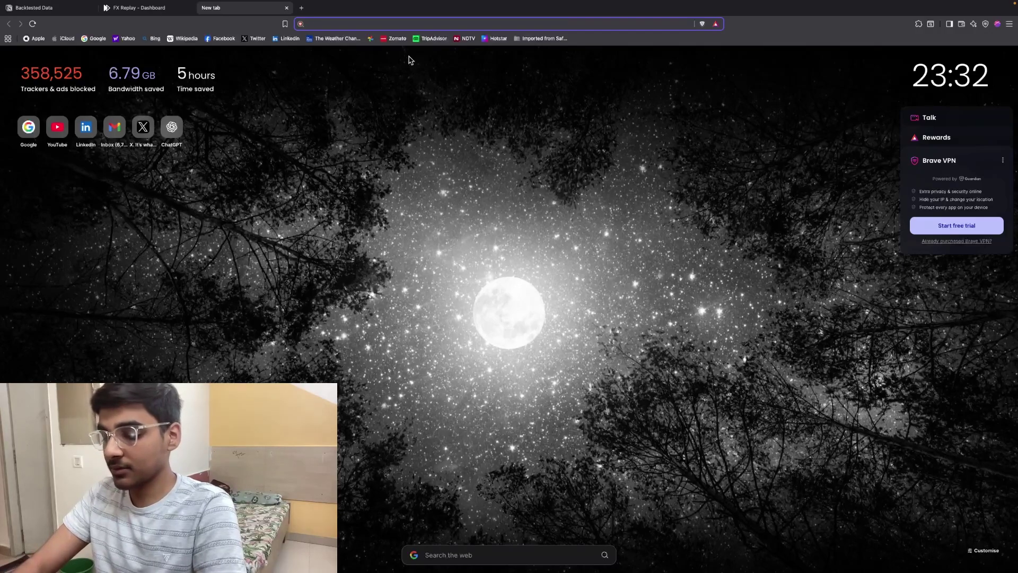
pyautogui.write('g')
pyautogui.press('Return')
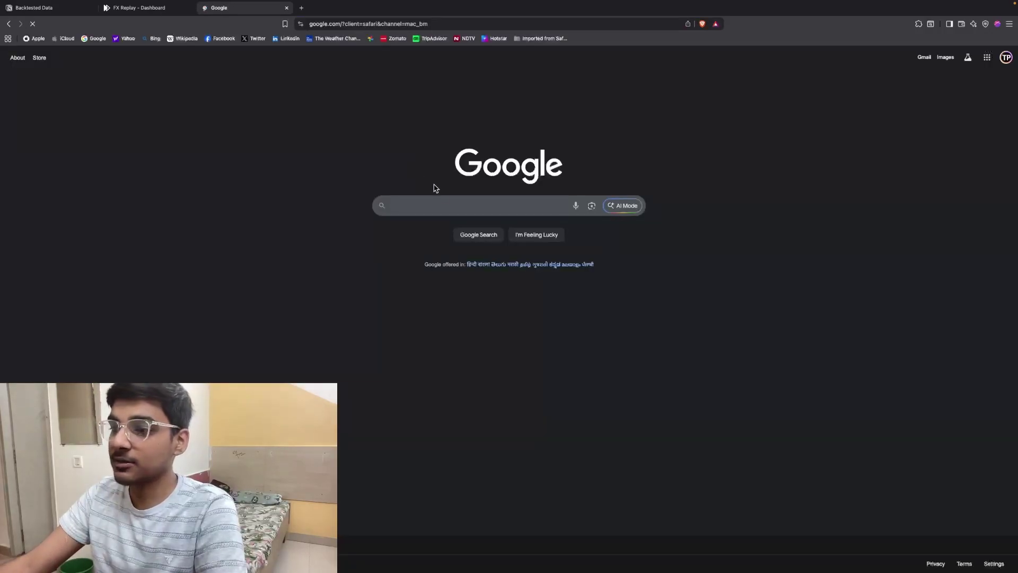
# Step: Search Google for 'trader casa' and open the Traders Casa website
pyautogui.click(446, 208)
pyautogui.write('trad')
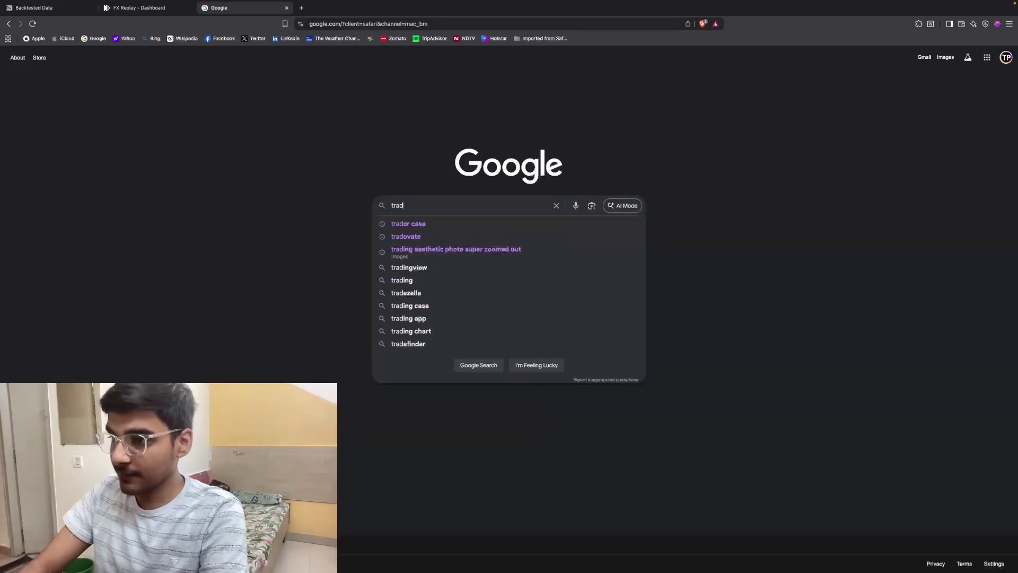
pyautogui.press('Down')
pyautogui.press('Return')
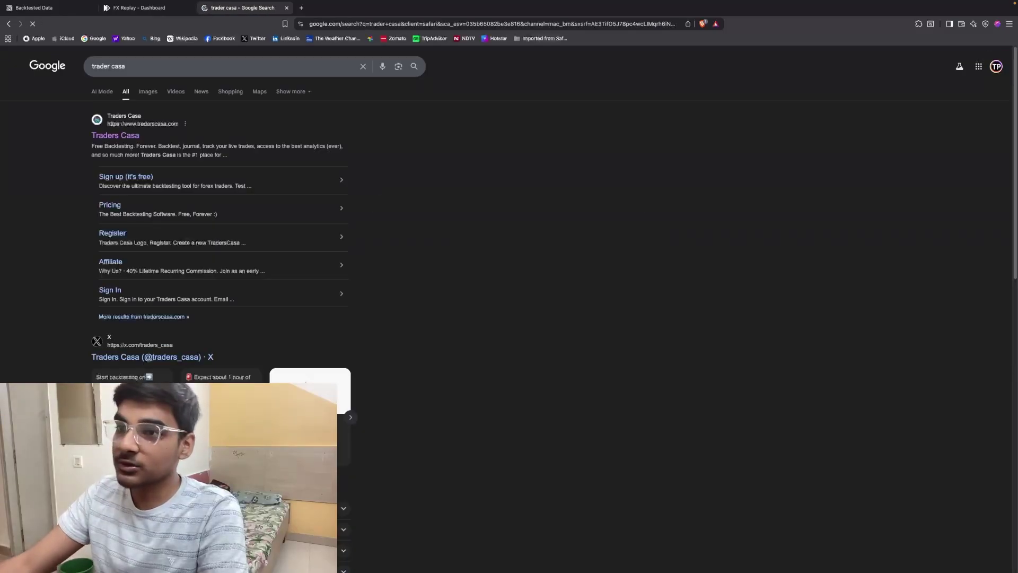
pyautogui.click(130, 137)
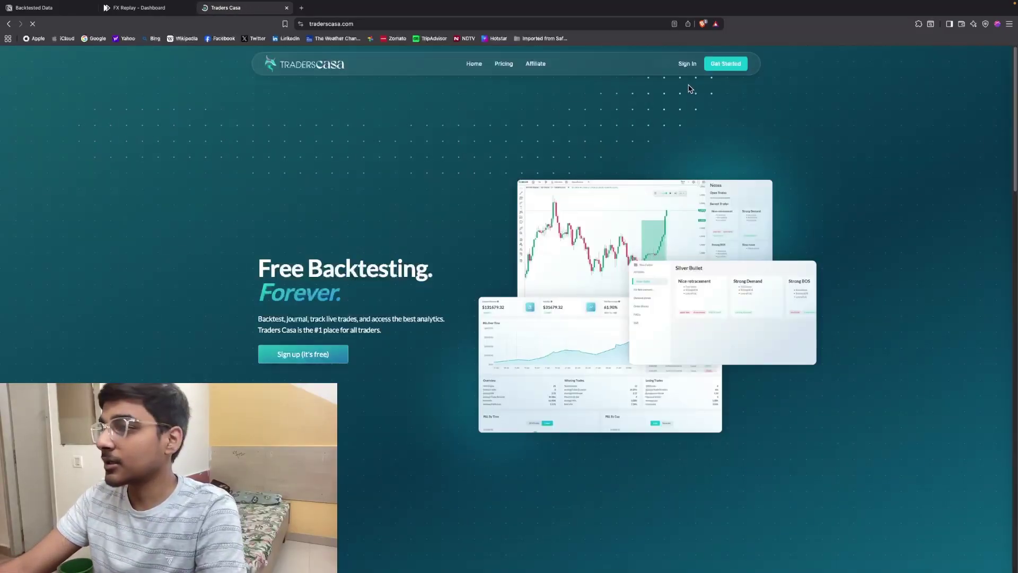
# Step: Sign in to Traders Casa and switch the dashboard to the light theme
pyautogui.click(688, 64)
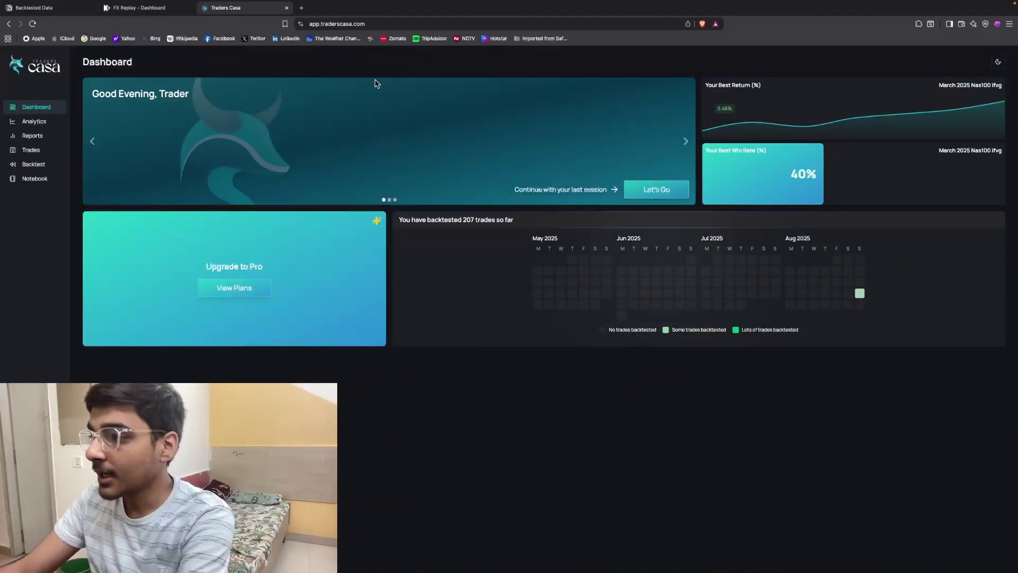
pyautogui.click(999, 62)
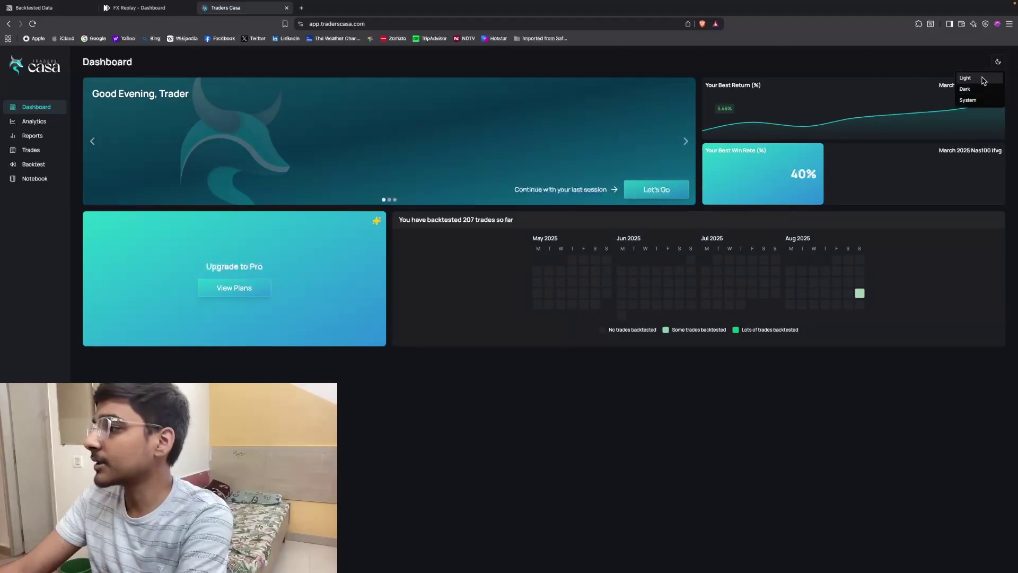
pyautogui.click(987, 78)
# Step: Restore the dark theme and go to the Backtest sessions page
pyautogui.click(997, 68)
pyautogui.click(983, 88)
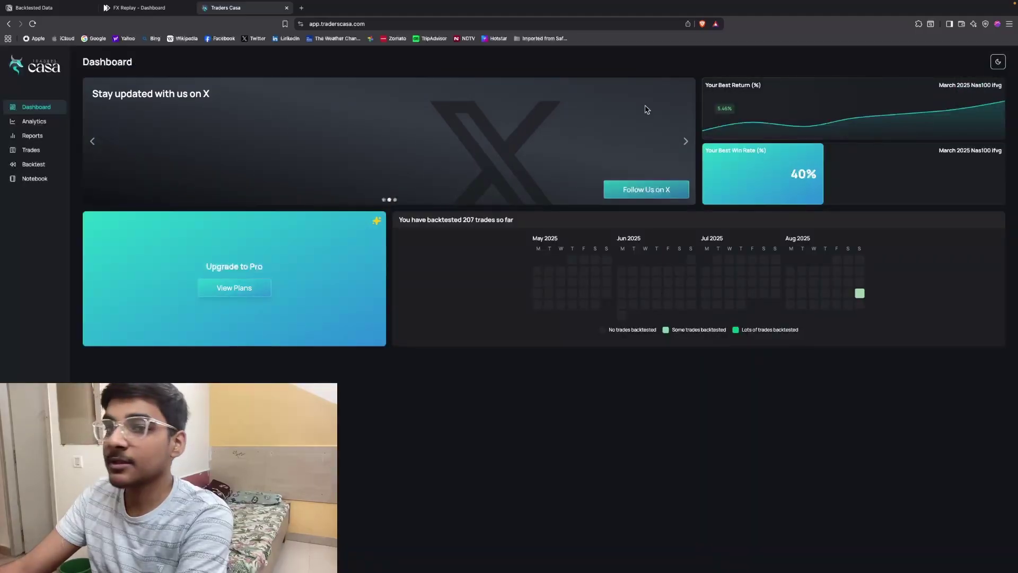
pyautogui.click(53, 165)
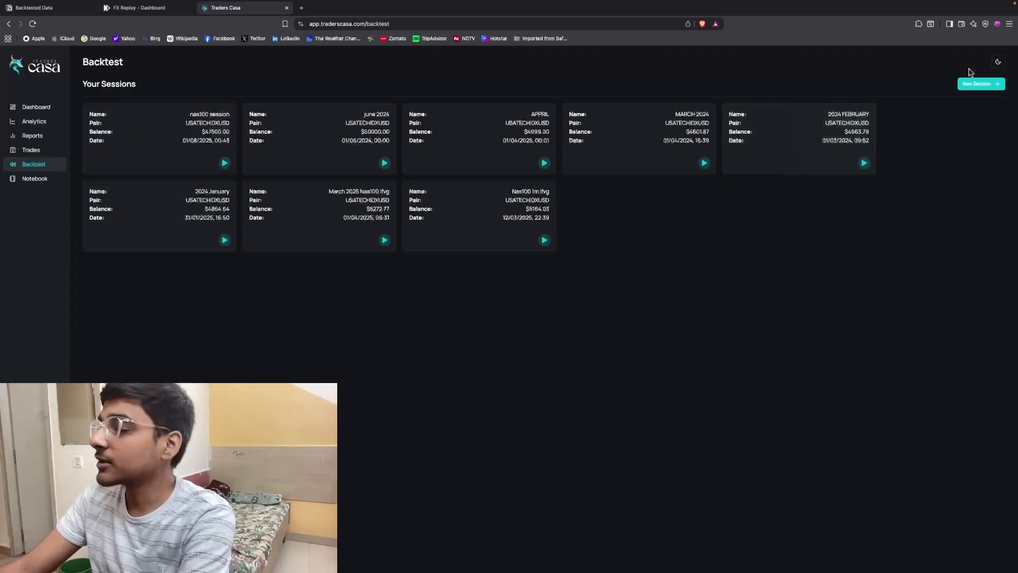
# Step: Start a new backtest session named 'session 1' with a 5000 starting balance
pyautogui.click(979, 85)
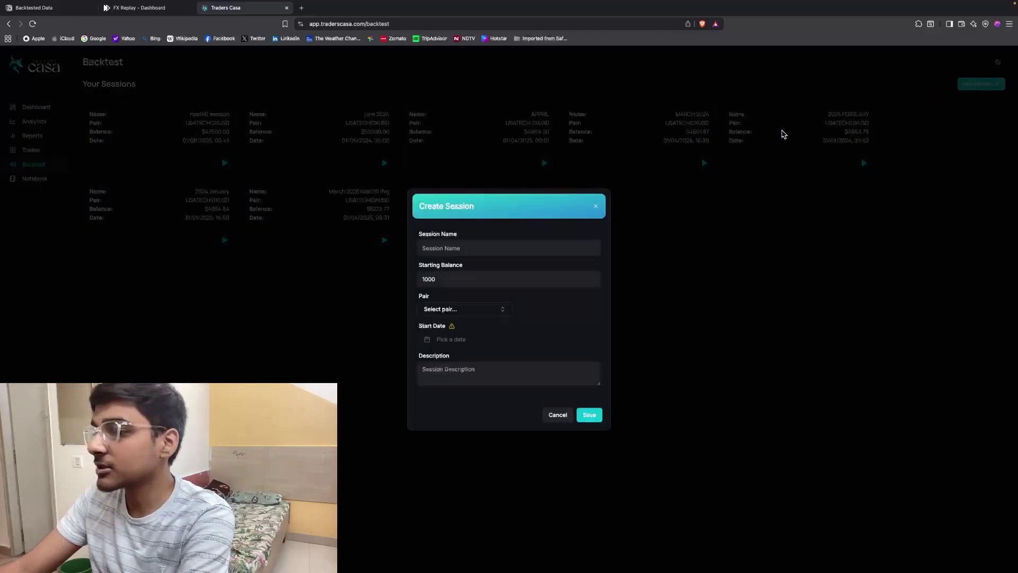
pyautogui.click(507, 245)
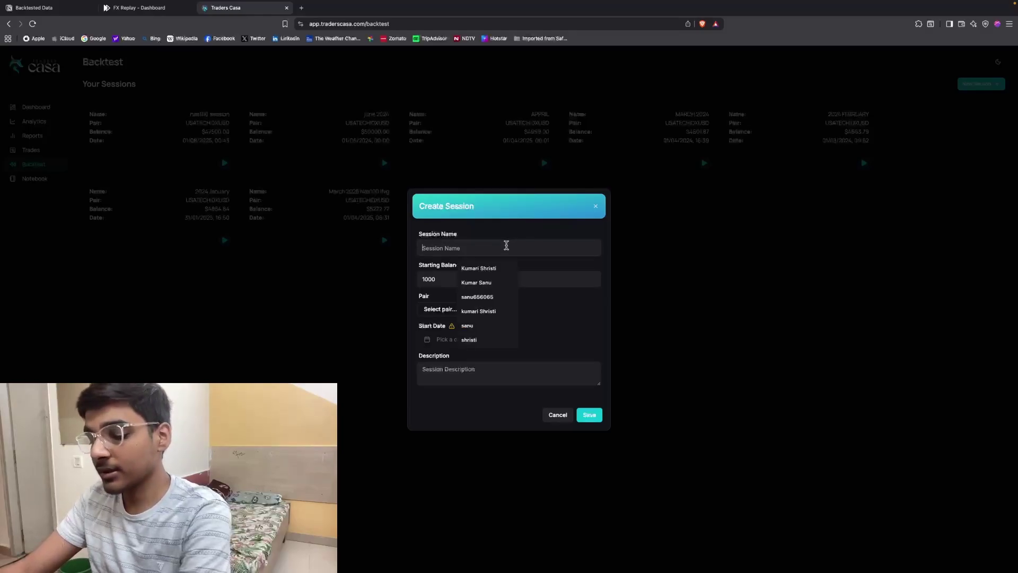
pyautogui.write('session')
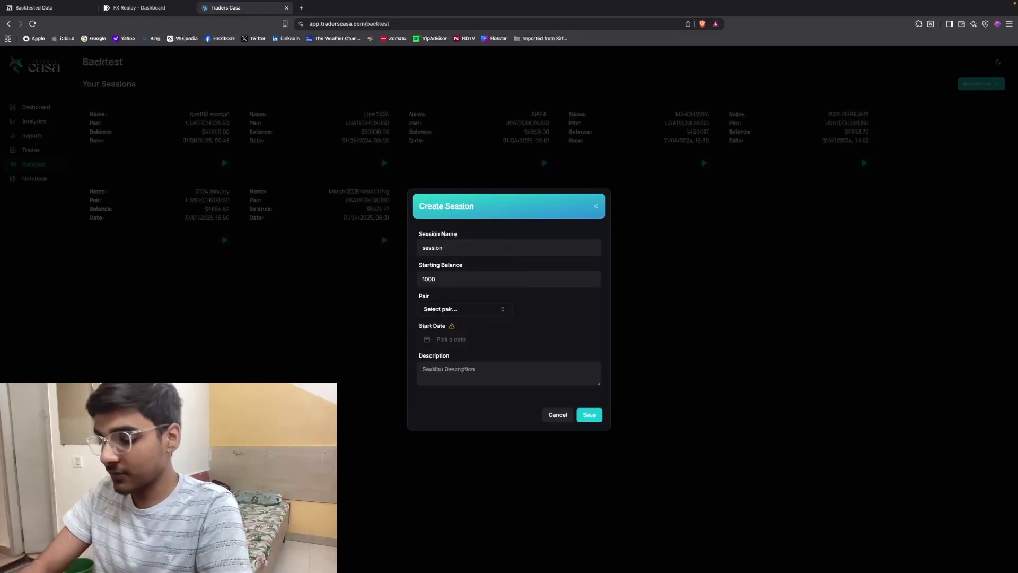
pyautogui.write(' 1')
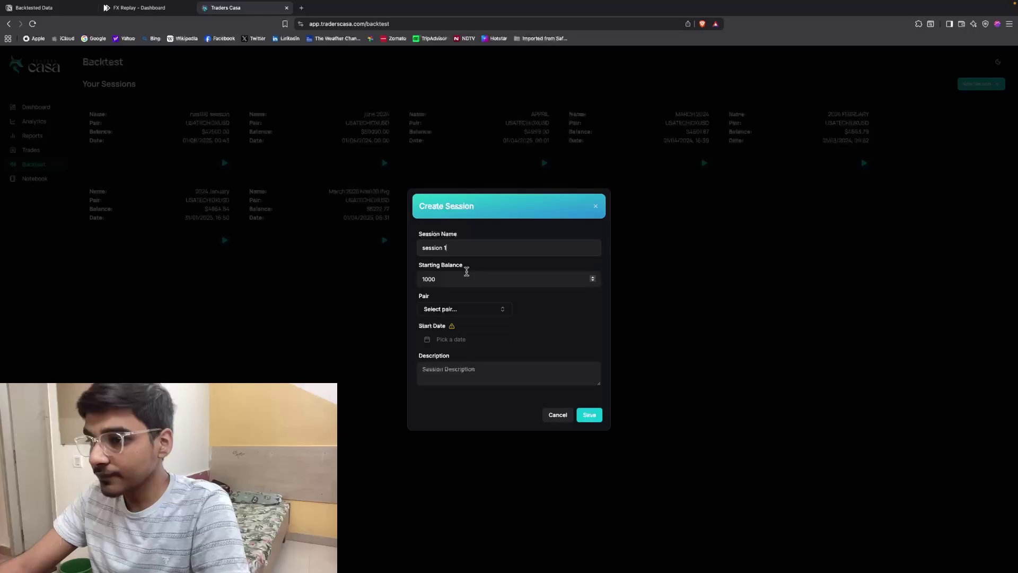
pyautogui.doubleClick(466, 272)
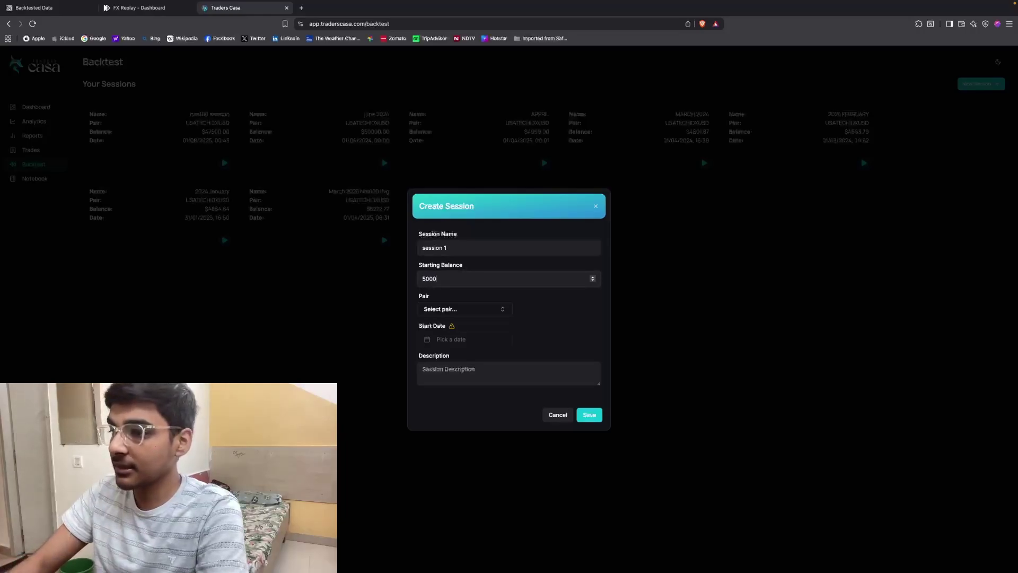
pyautogui.write('5000')
# Step: Choose NAS100 as the pair, set the start date to August 1st, 2025, and save
pyautogui.click(478, 311)
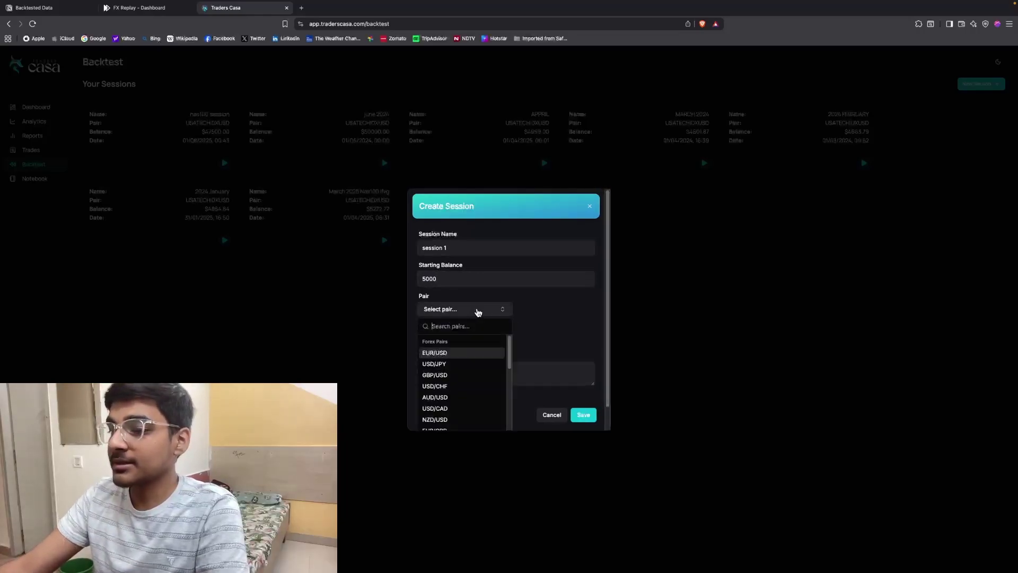
pyautogui.scroll(-5, 471, 392)
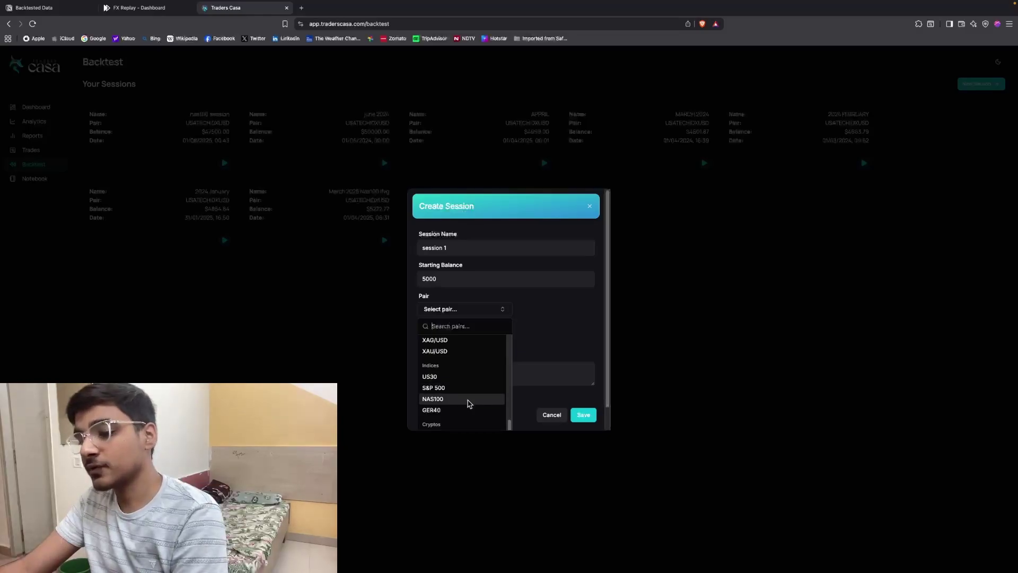
pyautogui.click(439, 400)
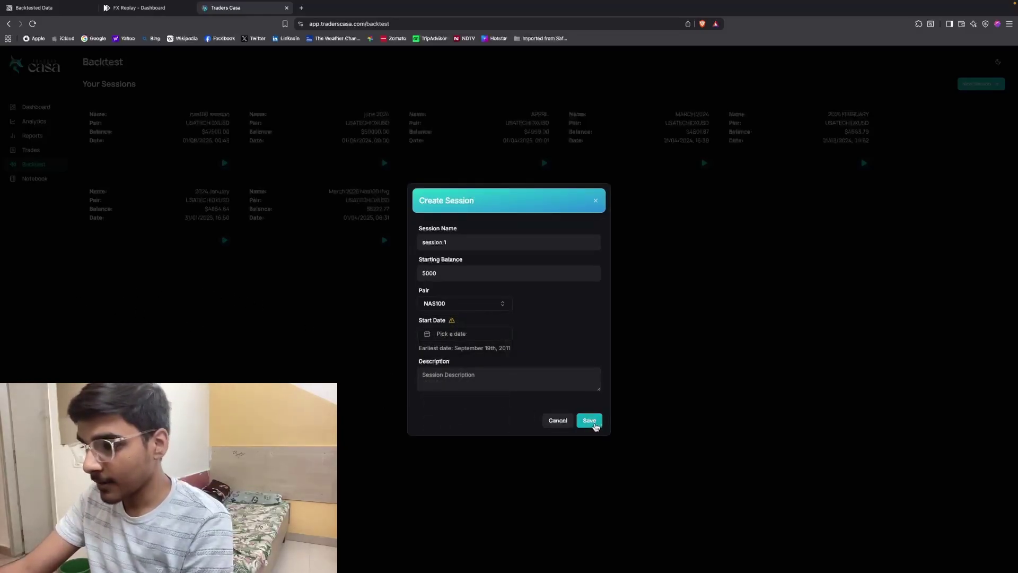
pyautogui.click(590, 420)
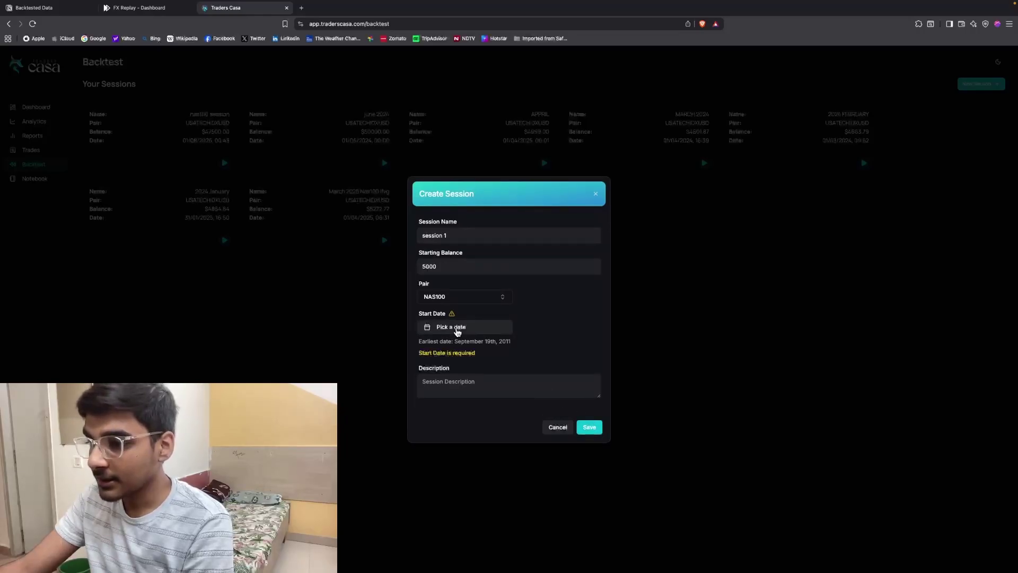
pyautogui.click(456, 333)
pyautogui.click(499, 399)
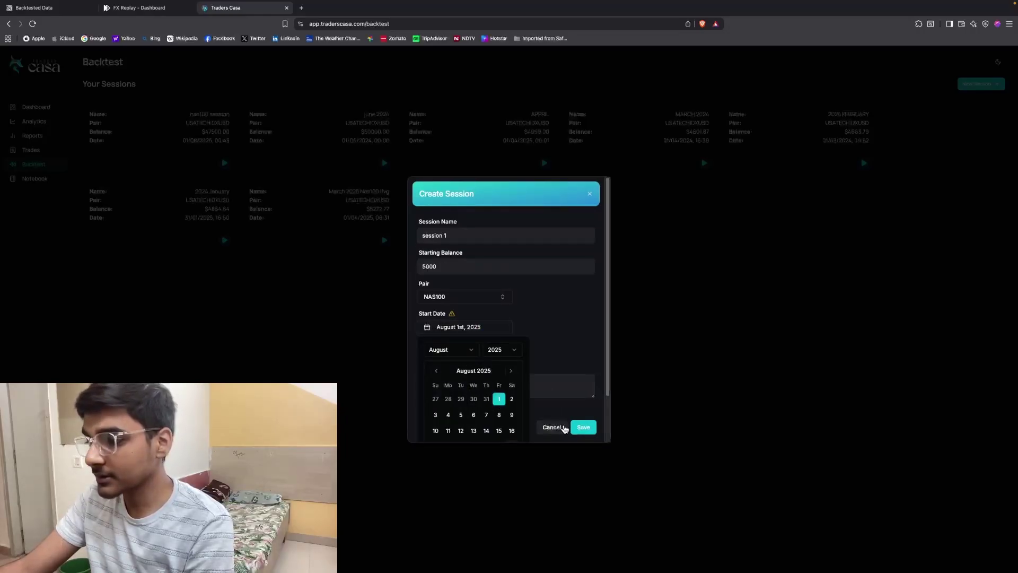
pyautogui.click(584, 426)
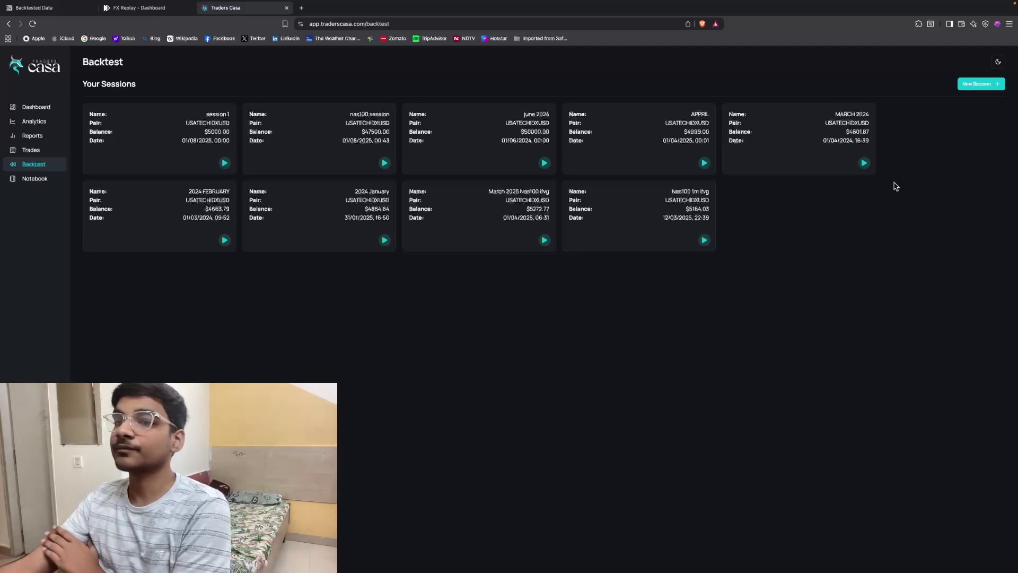
# Step: Open session 1's NAS100 replay chart and switch it from 15m to 1m
pyautogui.moveTo(212, 132)
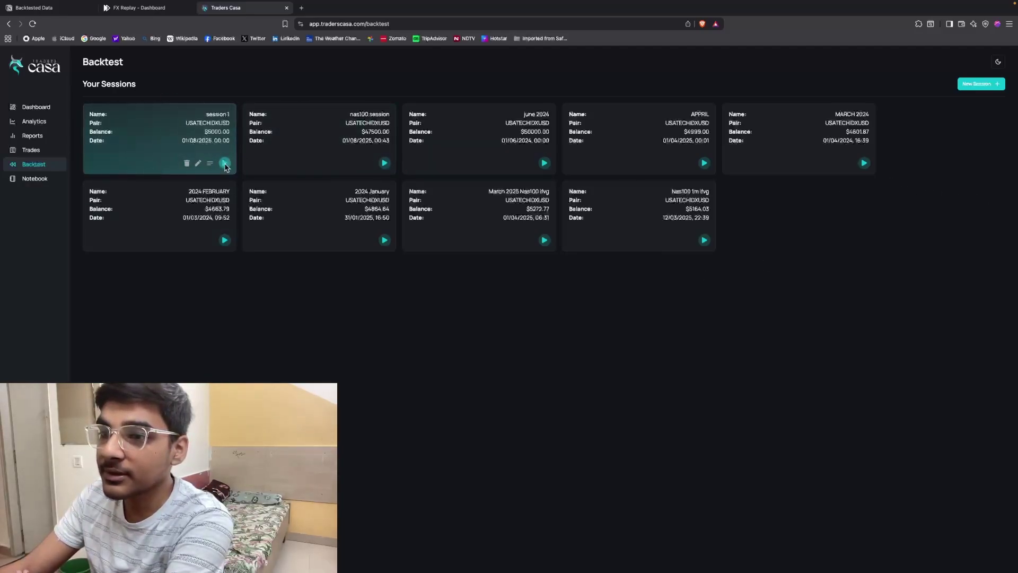
pyautogui.click(225, 164)
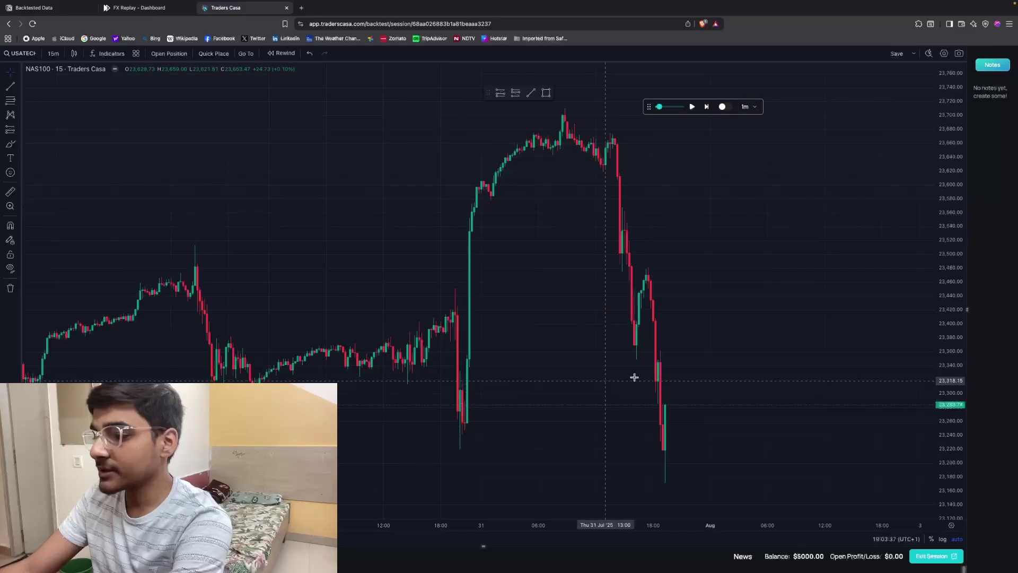
pyautogui.hscroll(3, 610, 345)
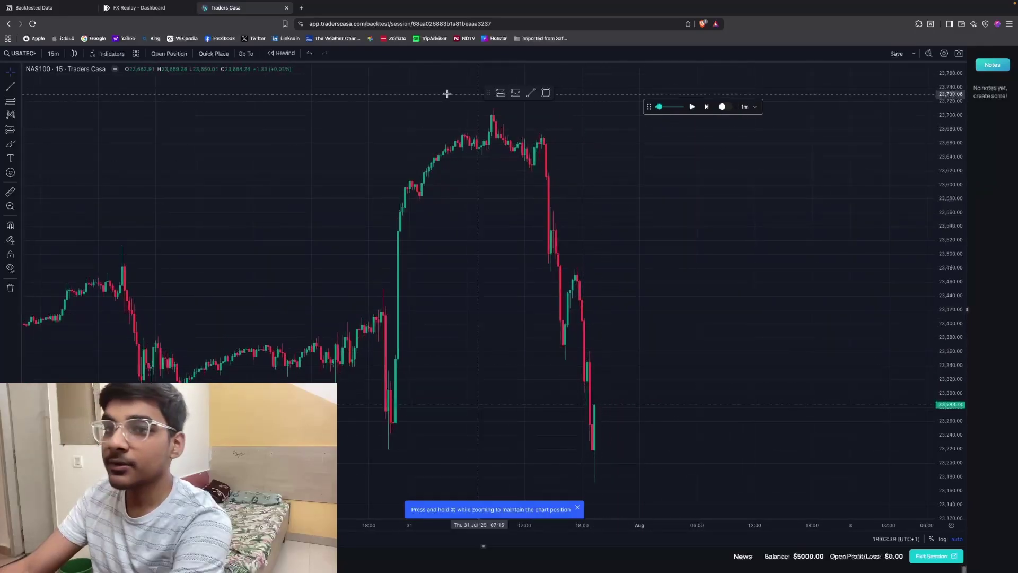
pyautogui.click(53, 53)
pyautogui.click(68, 83)
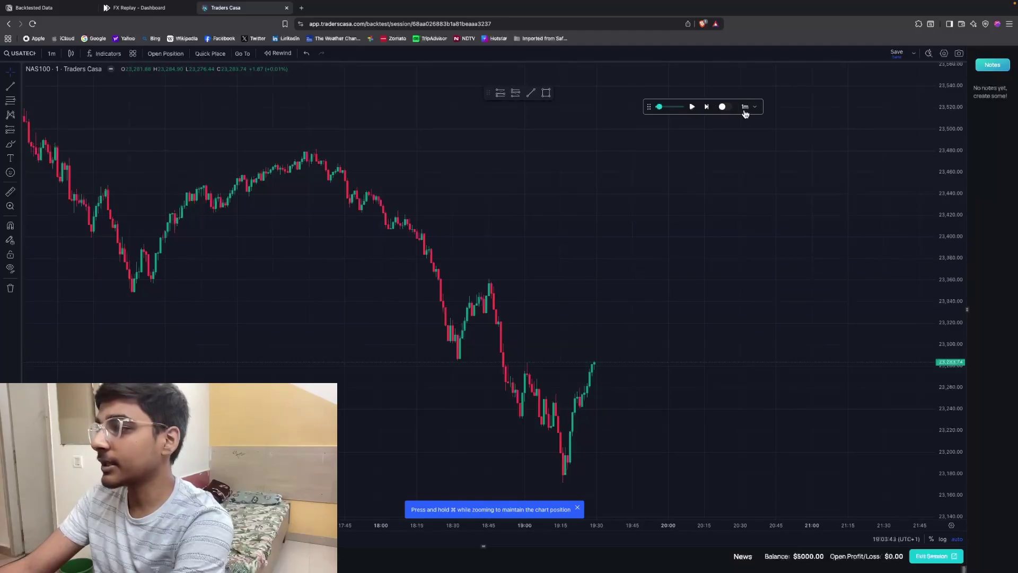
# Step: Step the replay forward four candles
pyautogui.click(707, 107)
pyautogui.click(707, 107)
pyautogui.click(707, 107)
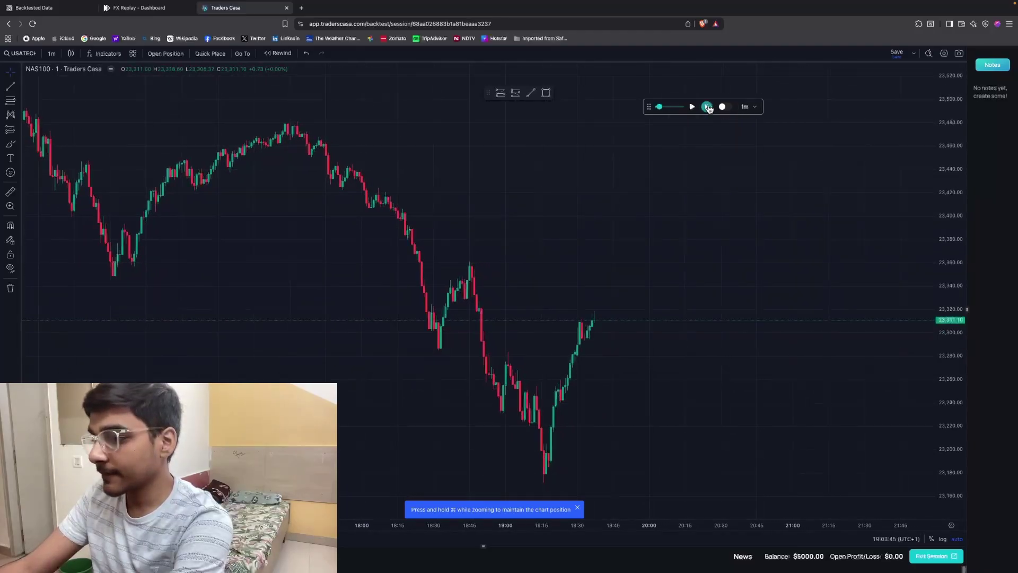
pyautogui.click(707, 107)
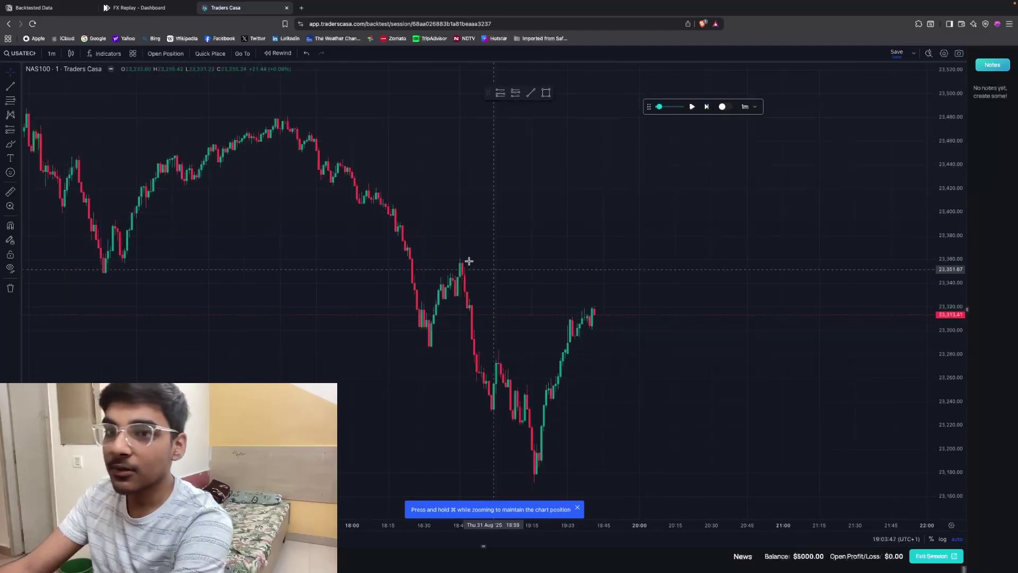
# Step: Place a long-position tool at the latest NAS100 candle
pyautogui.click(23, 131)
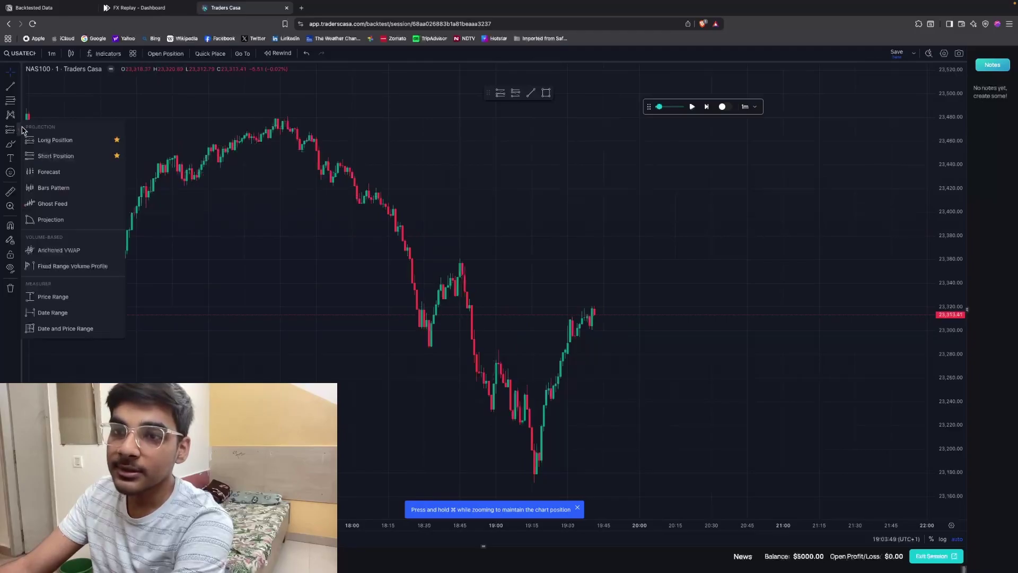
pyautogui.click(60, 141)
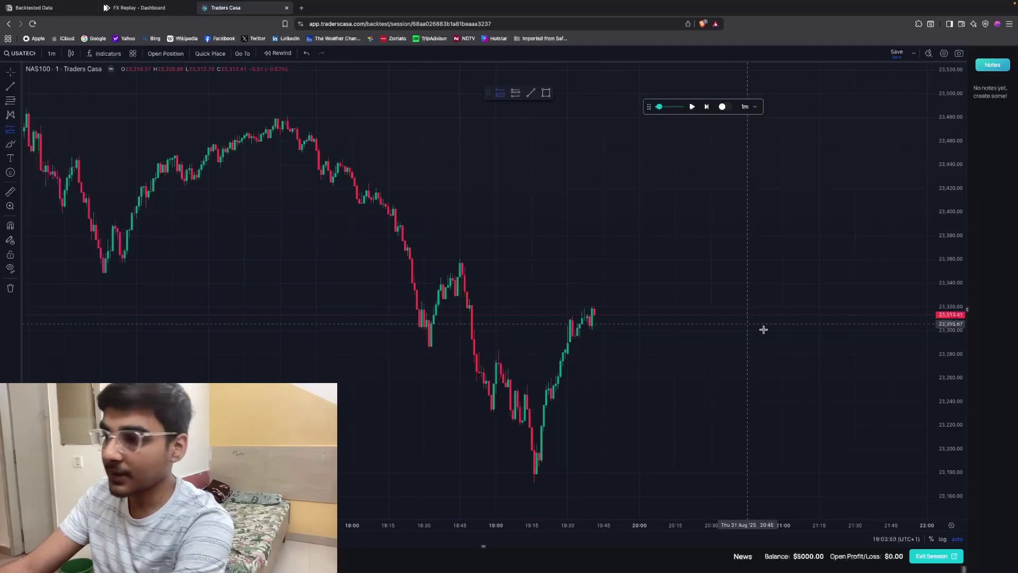
pyautogui.click(602, 309)
# Step: Adjust the long position: stop near 23,255, target raised, entry at 23,313.05
pyautogui.moveTo(600, 385)
pyautogui.mouseDown()
pyautogui.moveTo(600, 371)
pyautogui.moveTo(599, 398)
pyautogui.mouseUp()
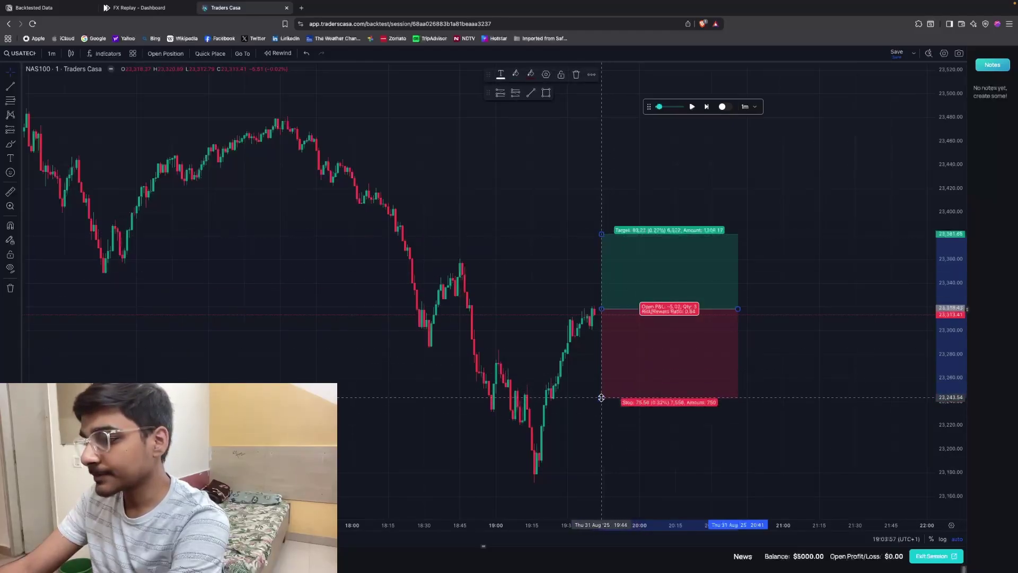
pyautogui.moveTo(601, 398); pyautogui.dragTo(601, 384)
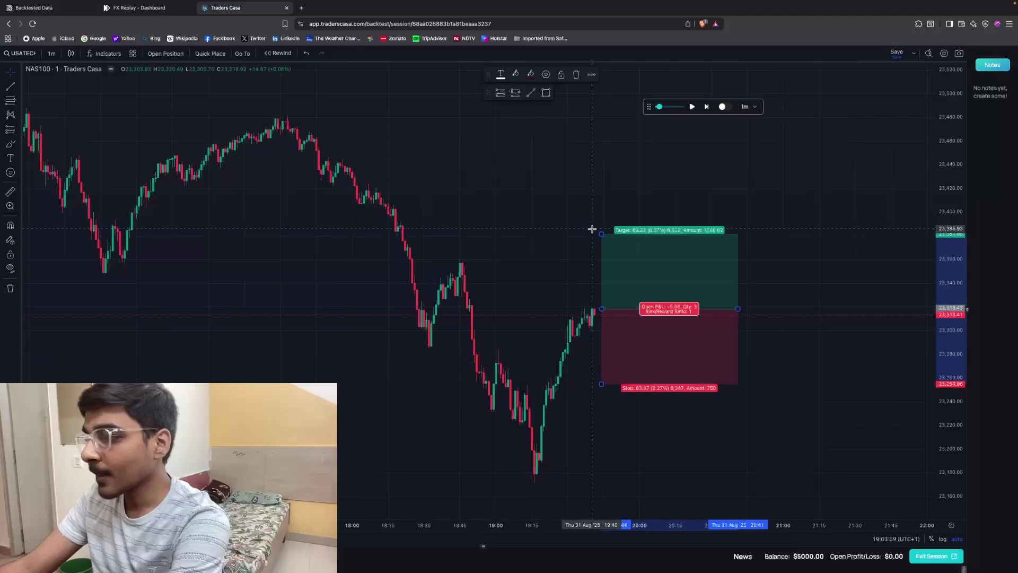
pyautogui.moveTo(601, 234); pyautogui.dragTo(601, 232)
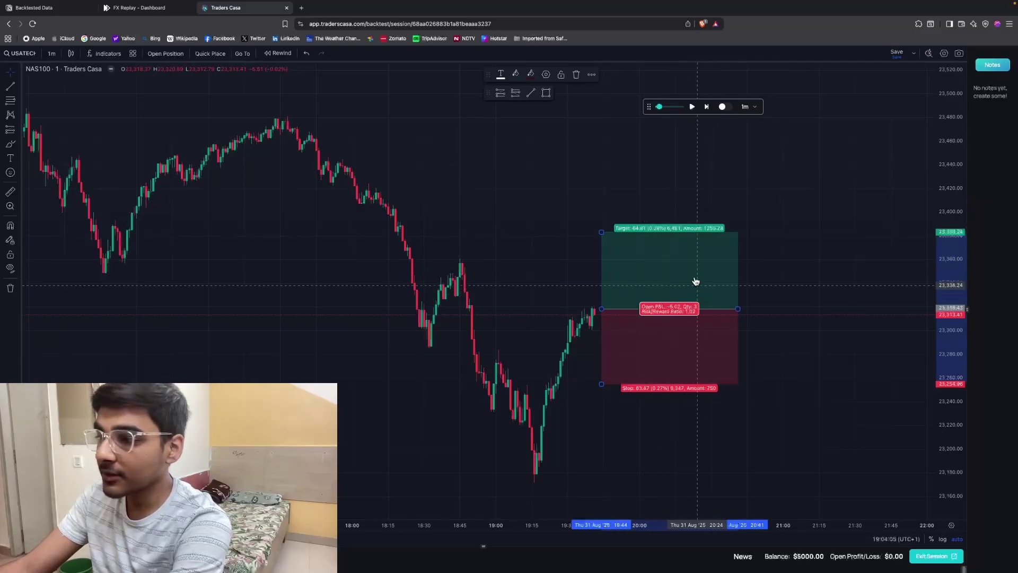
pyautogui.moveTo(682, 288)
pyautogui.mouseDown()
pyautogui.moveTo(685, 296)
pyautogui.moveTo(694, 282)
pyautogui.mouseUp()
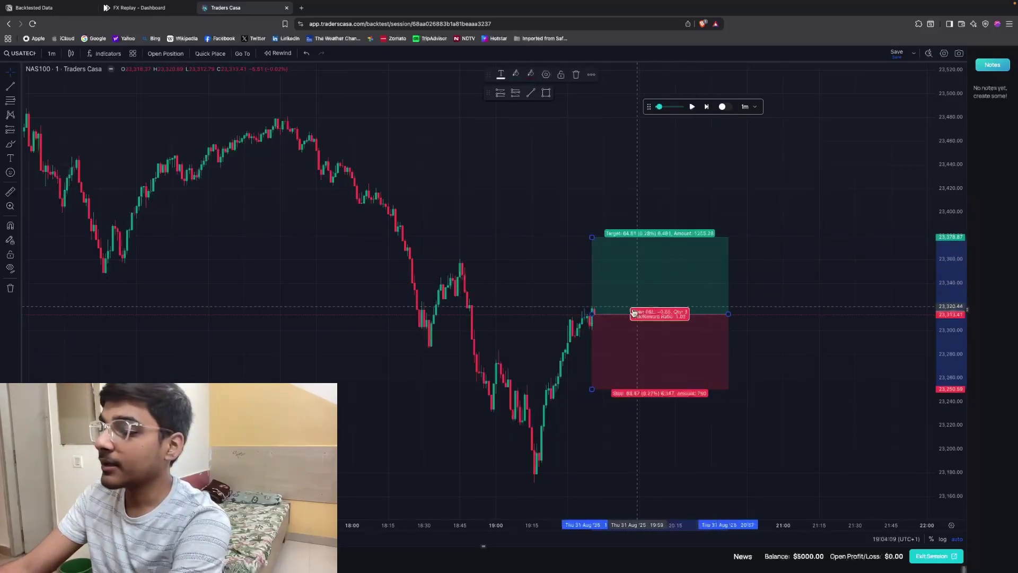
pyautogui.moveTo(593, 314); pyautogui.dragTo(596, 318)
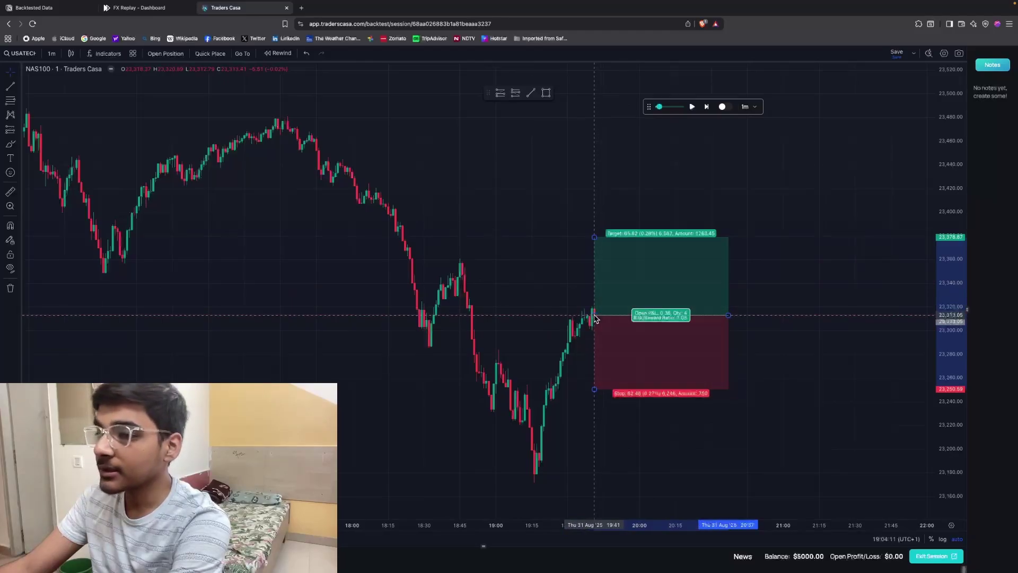
# Step: Place a NAS100 market buy at 23313.41 with take profit 23378.87 and stop loss 23250.59
pyautogui.click(164, 54)
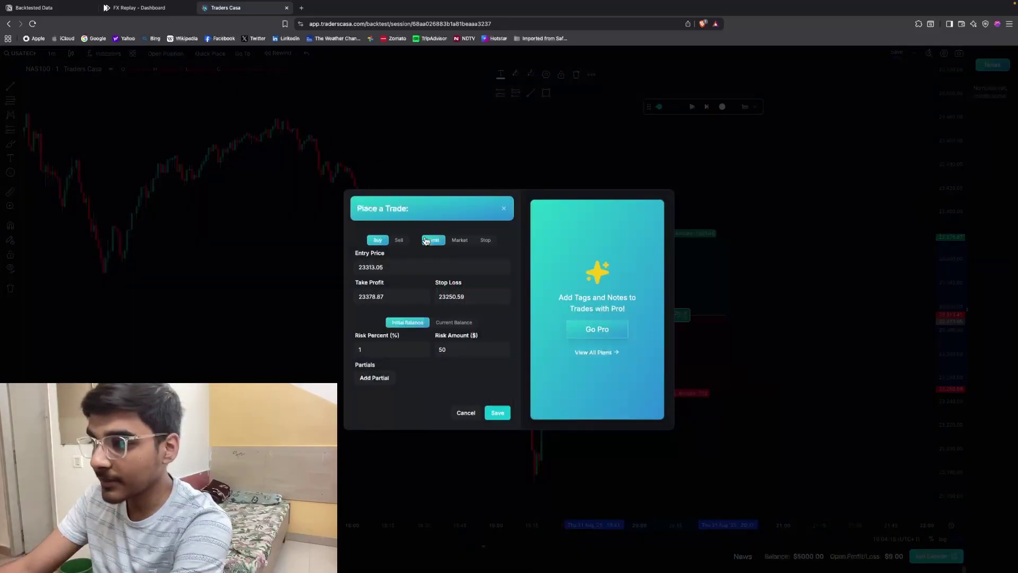
pyautogui.click(462, 240)
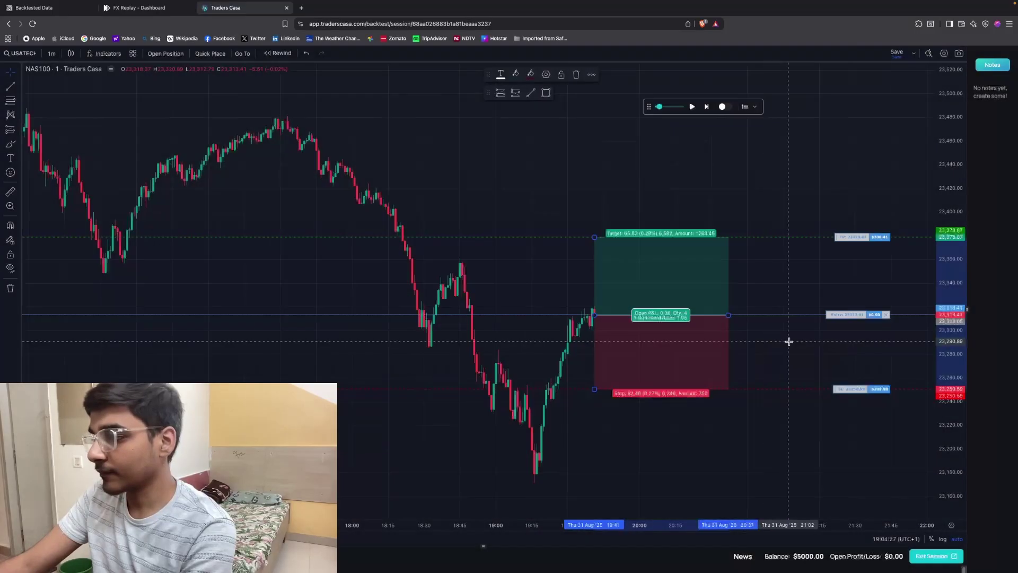
# Step: Step the replay forward candle by candle until the long trade hits its stop loss
pyautogui.click(706, 107)
pyautogui.click(706, 106)
pyautogui.click(705, 106)
pyautogui.click(705, 107)
pyautogui.click(706, 107)
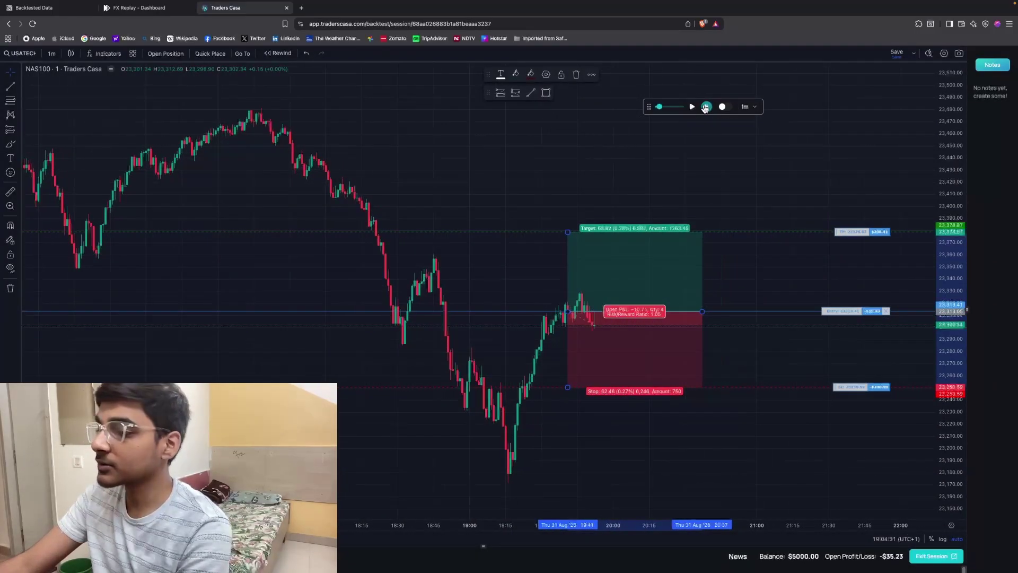
pyautogui.click(706, 106)
pyautogui.click(706, 107)
pyautogui.click(706, 107)
pyautogui.click(706, 107)
pyautogui.click(706, 107)
pyautogui.click(706, 107)
pyautogui.click(706, 107)
pyautogui.click(706, 106)
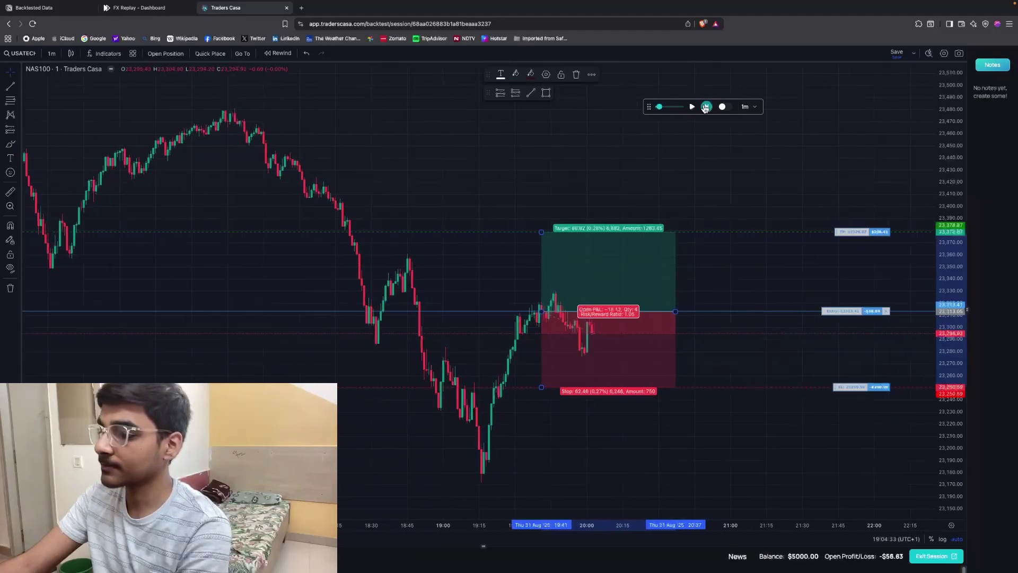
pyautogui.click(705, 107)
pyautogui.click(706, 107)
pyautogui.click(706, 106)
pyautogui.click(706, 107)
pyautogui.click(705, 107)
pyautogui.click(706, 106)
pyautogui.click(706, 106)
pyautogui.click(706, 106)
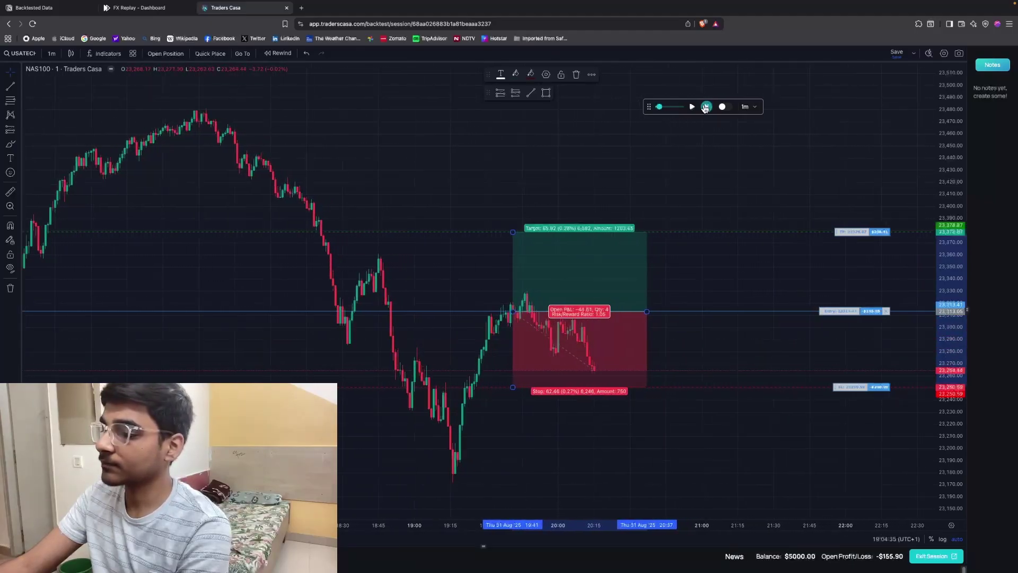
pyautogui.click(706, 106)
pyautogui.click(705, 107)
pyautogui.click(706, 107)
pyautogui.click(706, 106)
pyautogui.click(706, 107)
pyautogui.click(706, 107)
pyautogui.click(706, 106)
pyautogui.click(706, 106)
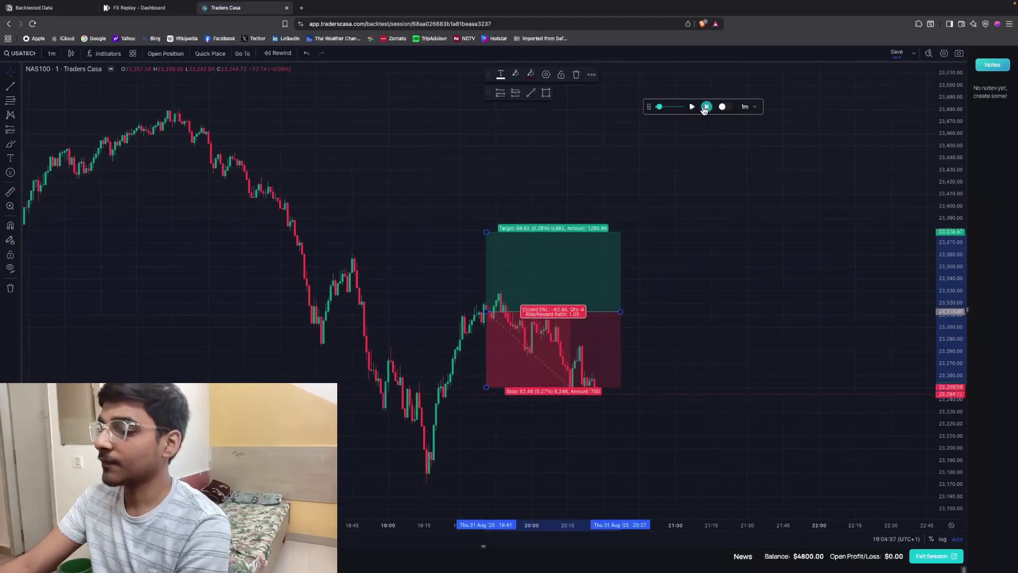
# Step: Select the long-position drawing, then pan and zoom out the chart to view the stopped-out trade
pyautogui.hscroll(-3, 663, 222)
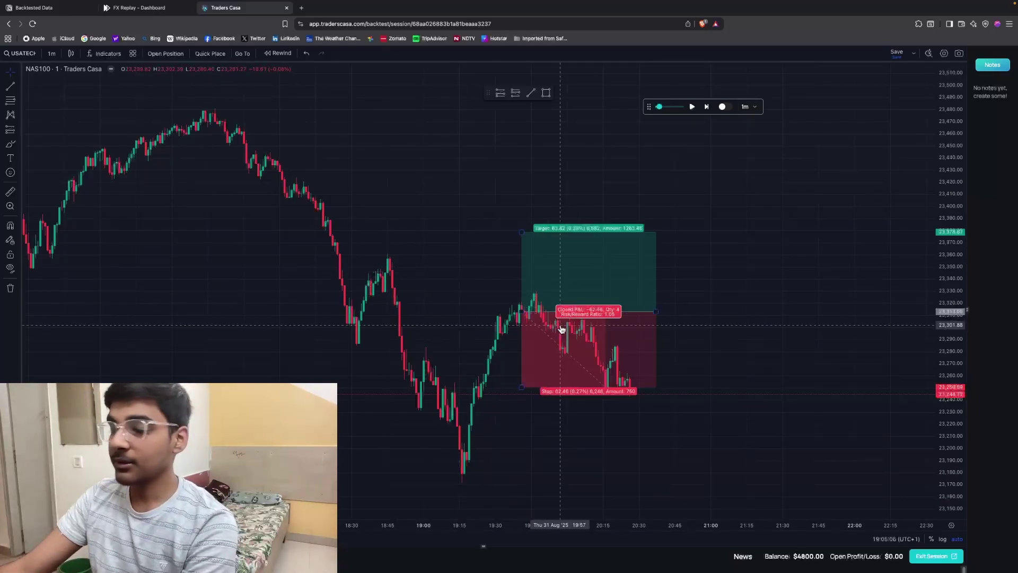
pyautogui.click(561, 307)
pyautogui.moveTo(380, 233); pyautogui.dragTo(329, 196)
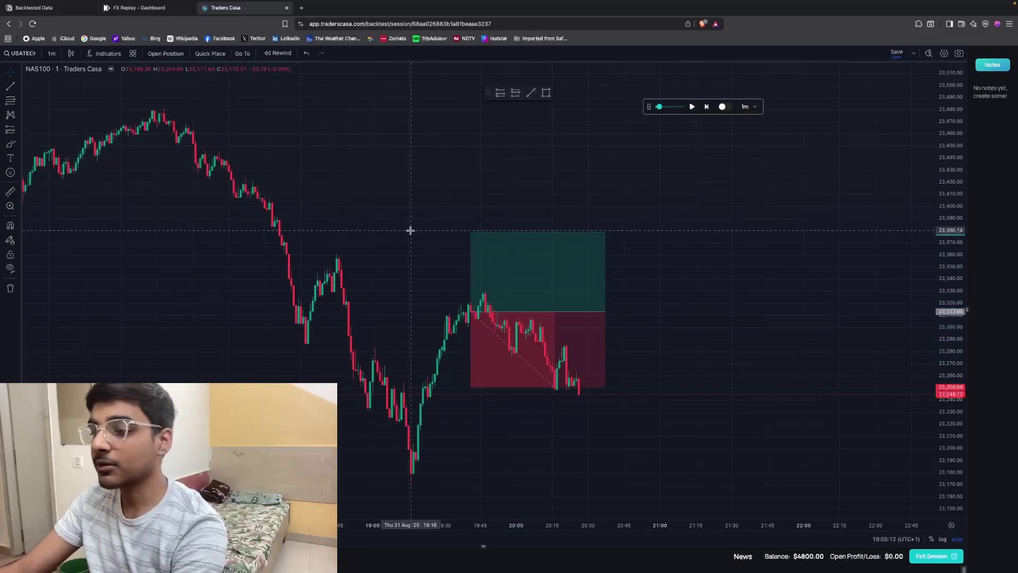
pyautogui.scroll(-2, 414, 230)
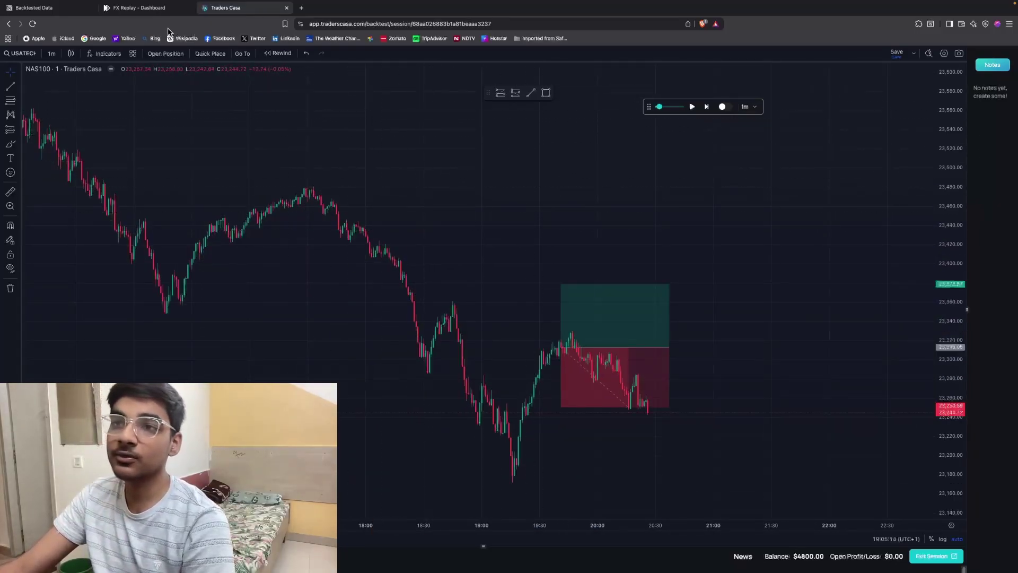
# Step: Open analytics for the nasd100 session from FX Replay's Recent Sessions, which shows none yet
pyautogui.click(138, 7)
pyautogui.scroll(-1, 374, 216)
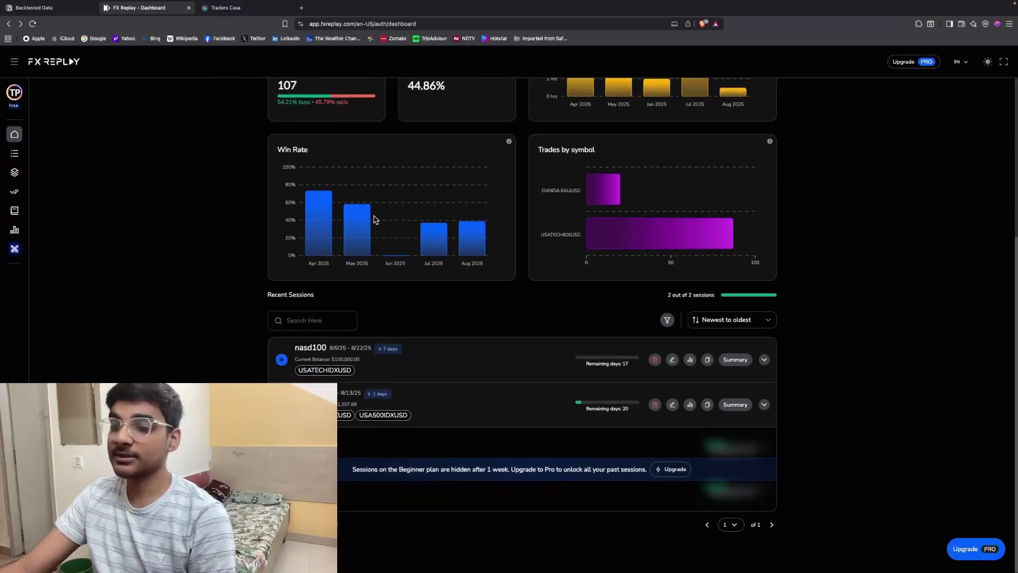
pyautogui.click(690, 359)
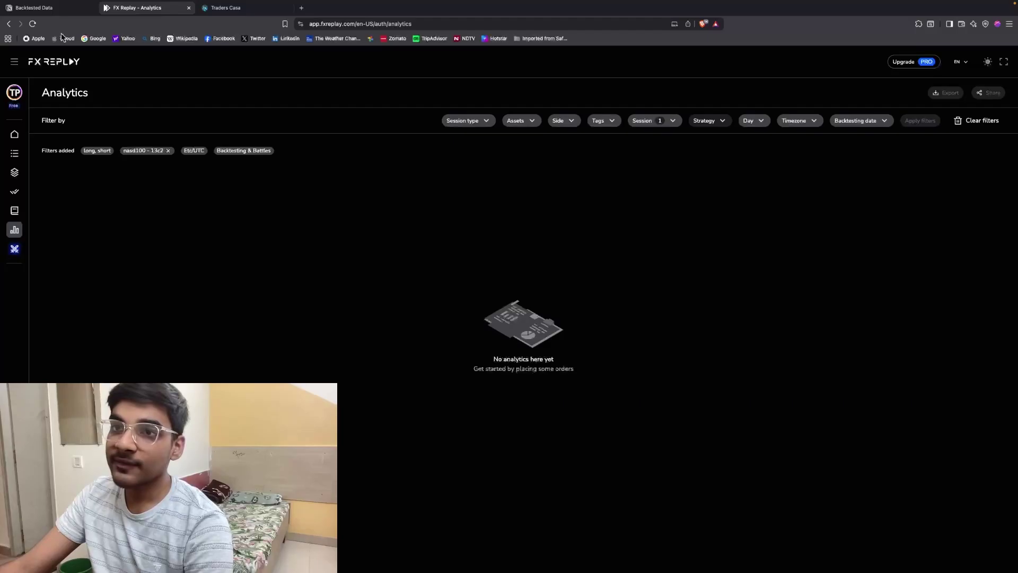
# Step: On the Backtested Data notes page, add an empty block below the analytics screenshot
pyautogui.click(42, 9)
pyautogui.moveTo(537, 120); pyautogui.dragTo(393, 125)
pyautogui.click(533, 140)
pyautogui.click(543, 346)
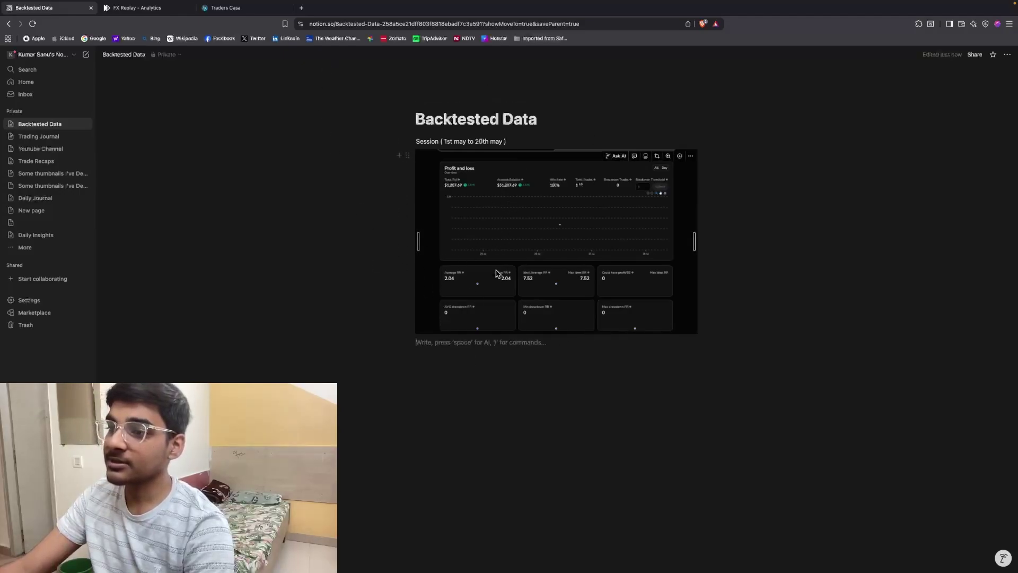
# Step: Return to the Traders Casa chart and reposition the view around the closed trade
pyautogui.click(104, 11)
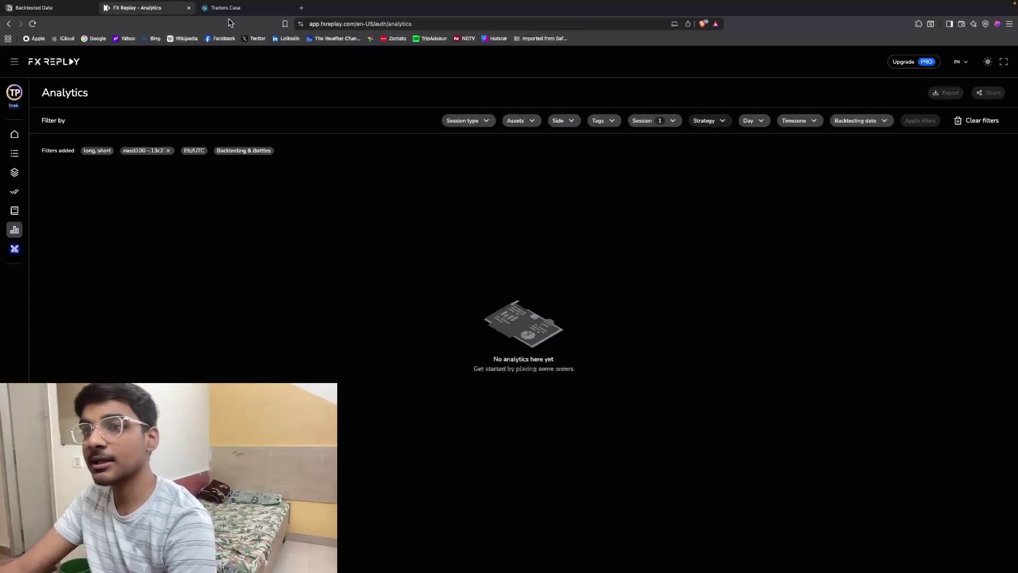
pyautogui.click(225, 10)
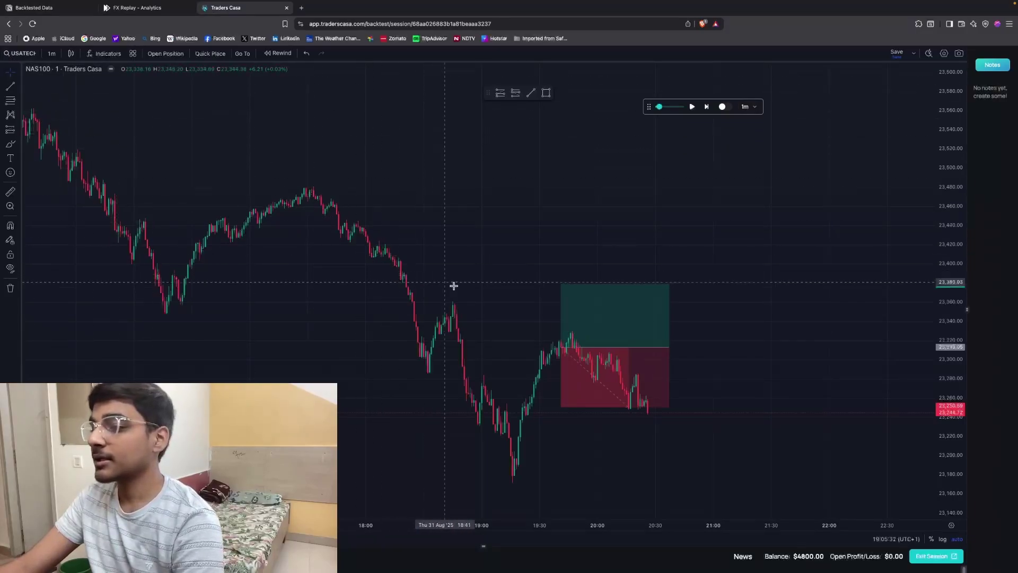
pyautogui.scroll(-5, 467, 289)
pyautogui.moveTo(323, 176); pyautogui.dragTo(135, 255)
# Step: Exit to Backtest and review session 1's Analytics stats, including the -$200 P&L By Time
pyautogui.click(8, 24)
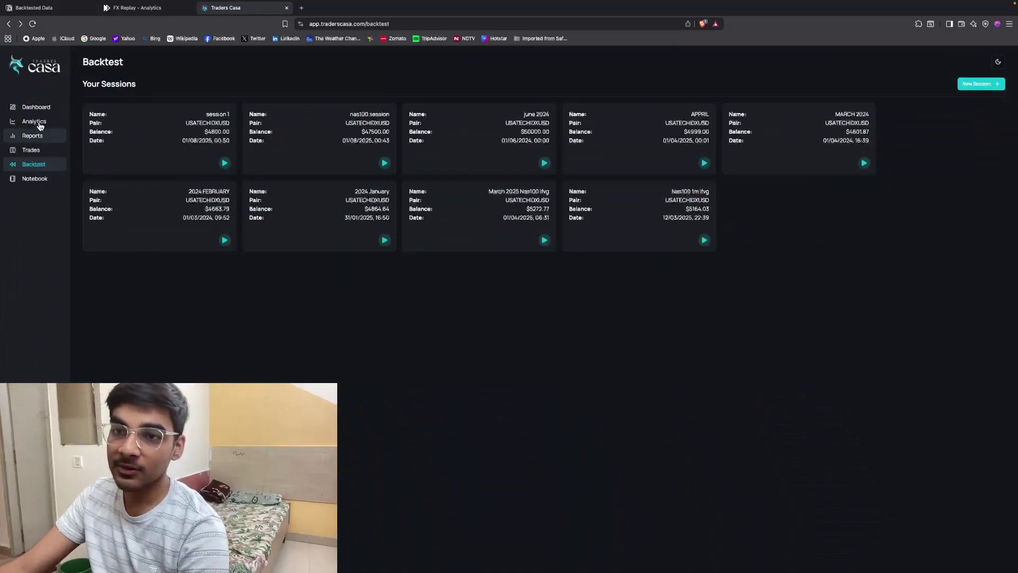
pyautogui.click(39, 124)
pyautogui.scroll(-3, 265, 186)
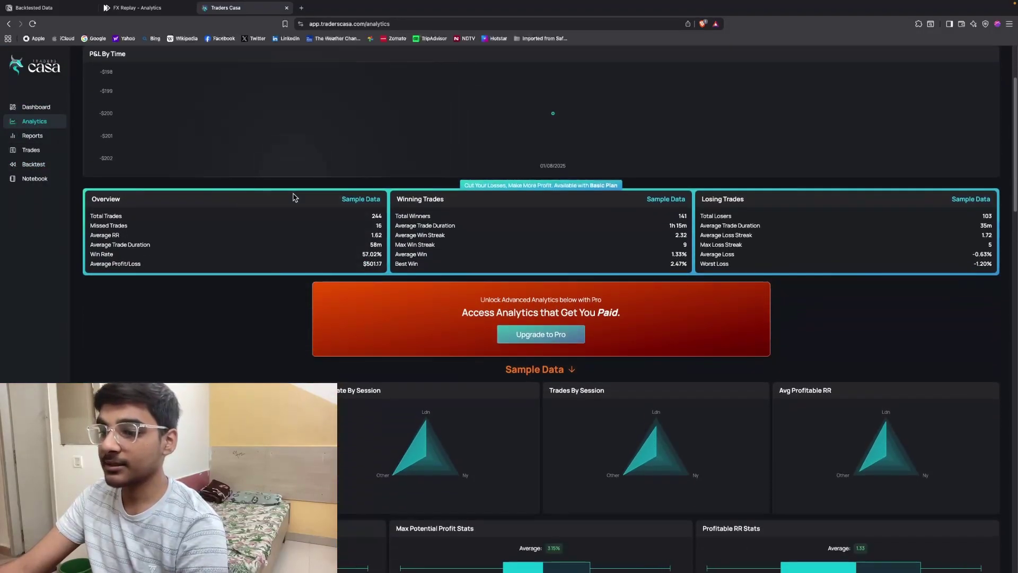
pyautogui.scroll(3, 293, 200)
pyautogui.scroll(-15, 302, 212)
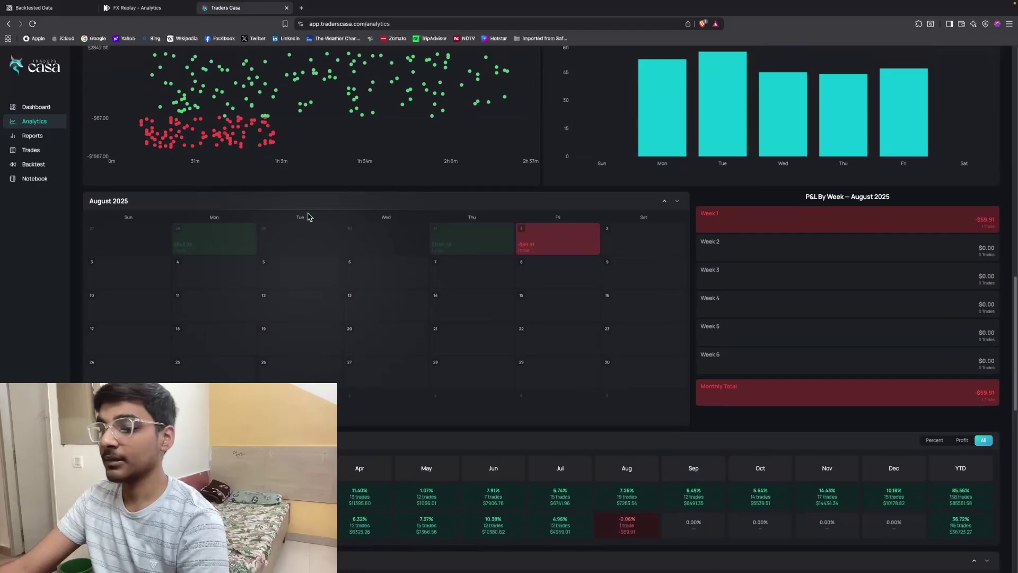
pyautogui.scroll(5, 307, 218)
pyautogui.scroll(-2, 223, 185)
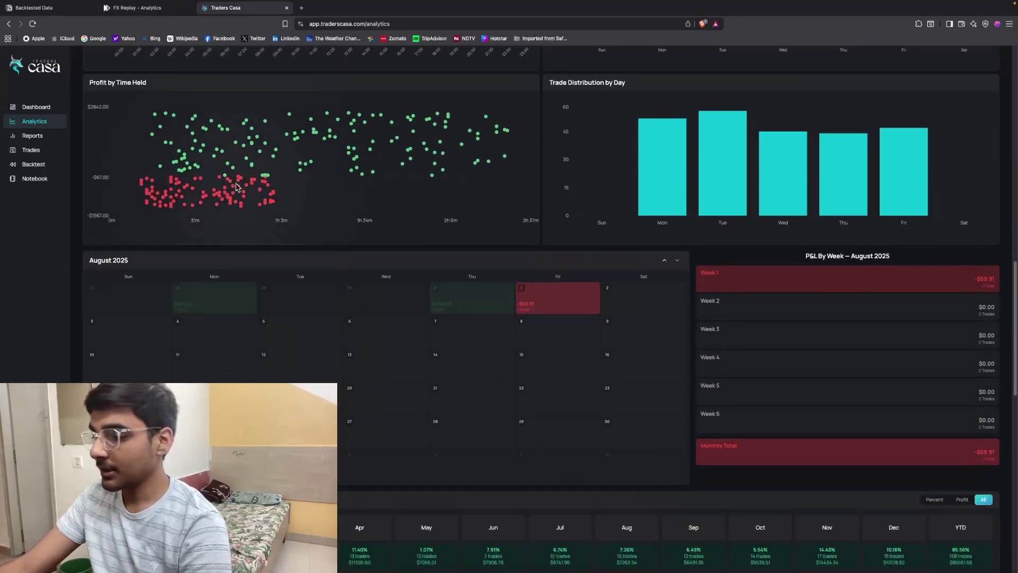
pyautogui.scroll(-5, 242, 187)
pyautogui.scroll(20, 246, 188)
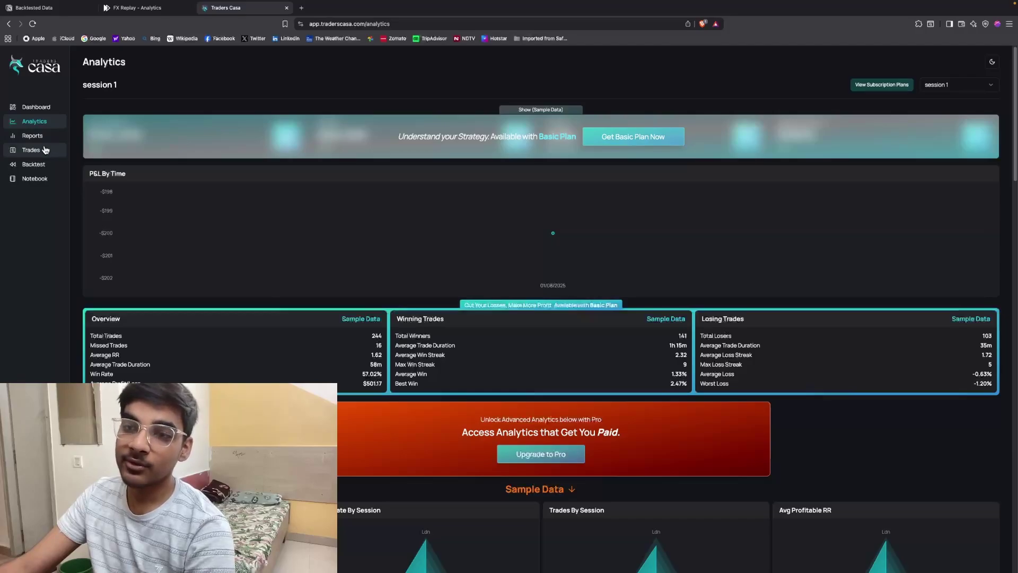
# Step: Look through the Reports charts, revisit Analytics, and finish on the Dashboard showing 207 trades
pyautogui.click(32, 136)
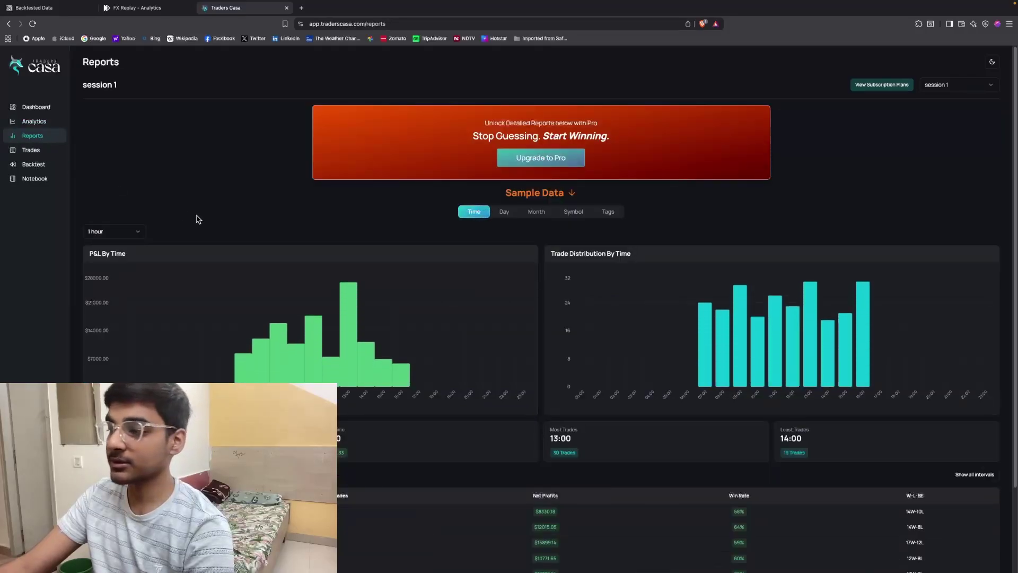
pyautogui.scroll(-3, 217, 223)
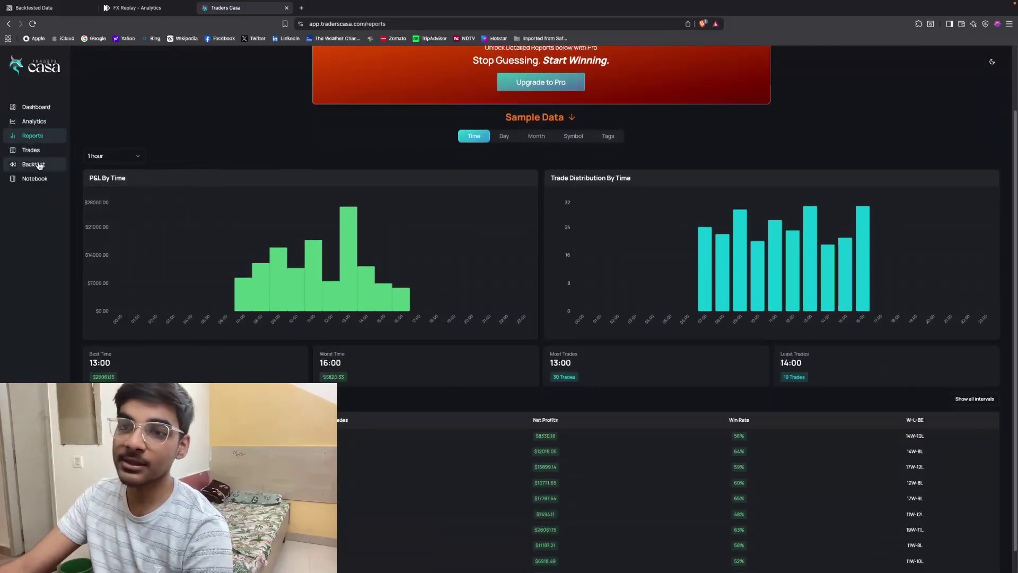
pyautogui.click(45, 124)
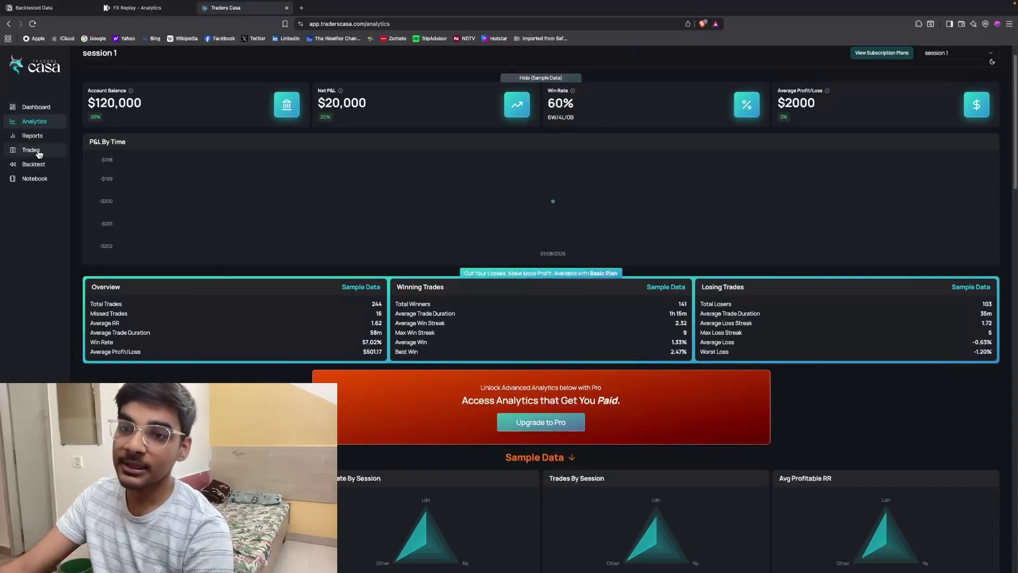
pyautogui.click(33, 111)
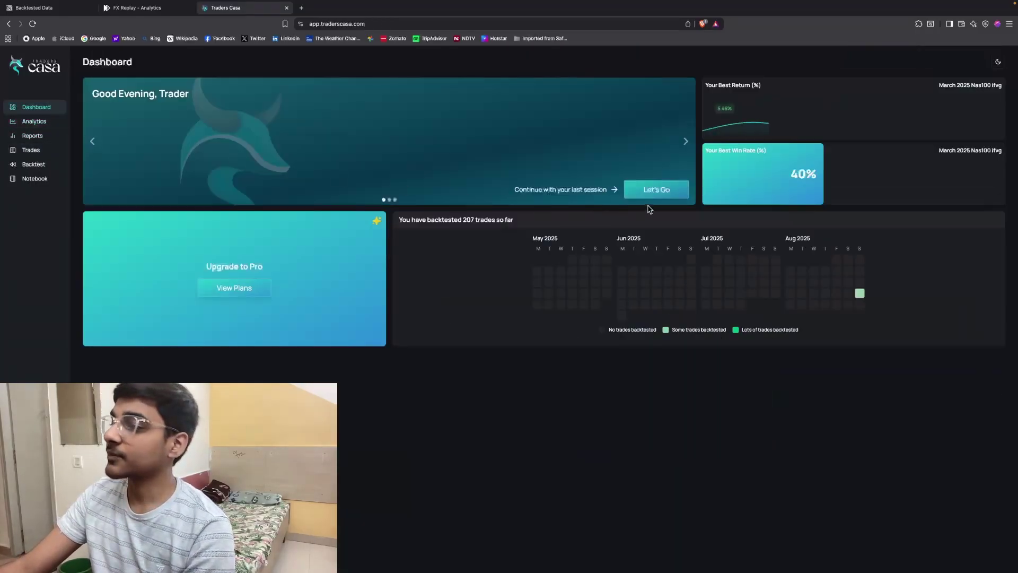